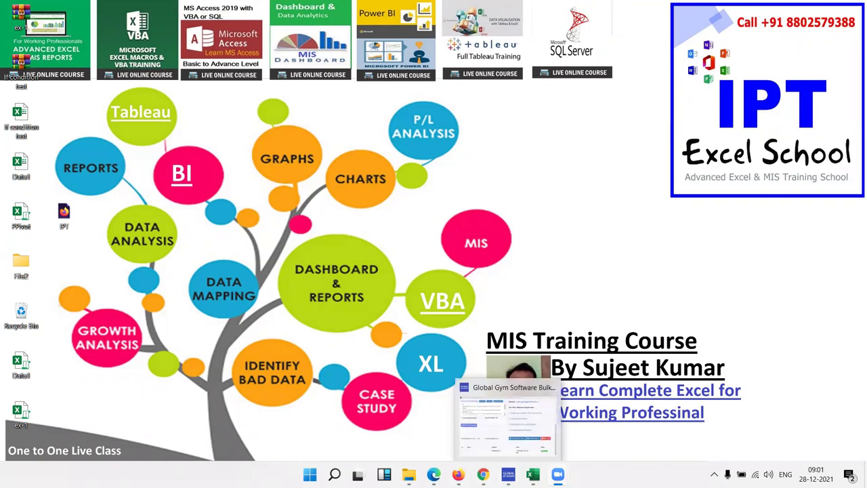
Switch to the Book1 Excel window using its taskbar preview thumbnail.
{"action": "mouse_move", "coordinate": [533, 474]}
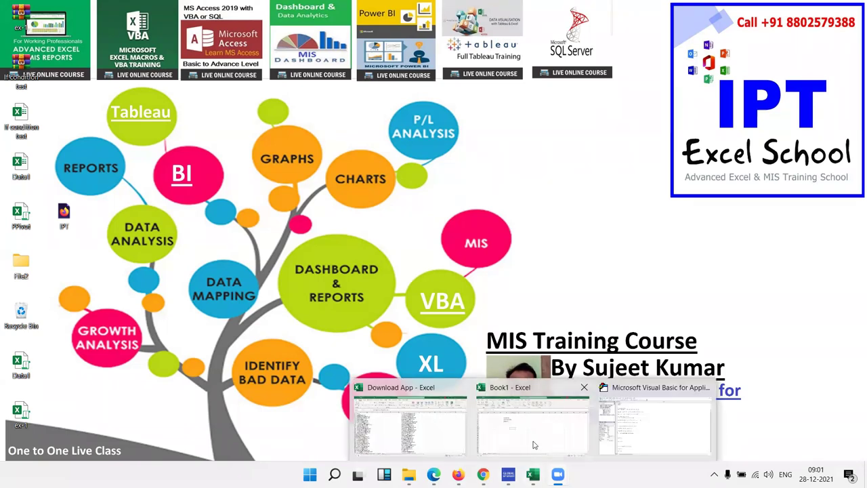
{"action": "left_click", "coordinate": [534, 444]}
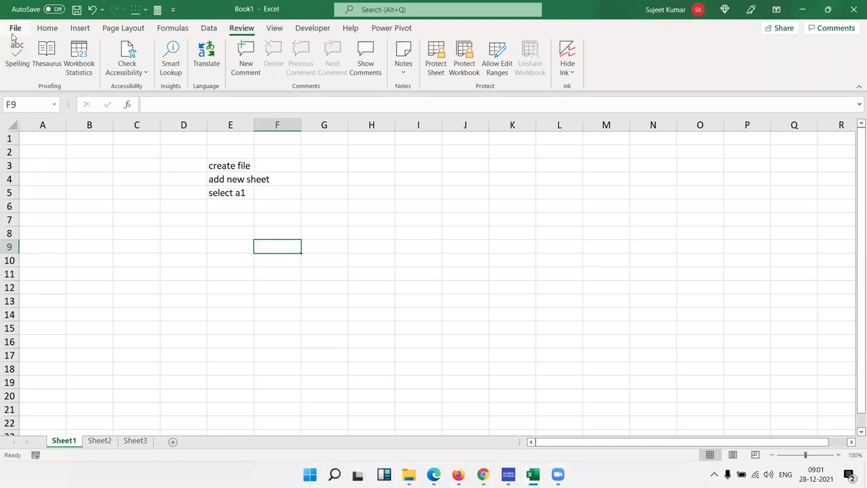
Open the Data1 workbook from the recent workbooks list.
{"action": "left_click", "coordinate": [14, 29]}
{"action": "left_click", "coordinate": [55, 108]}
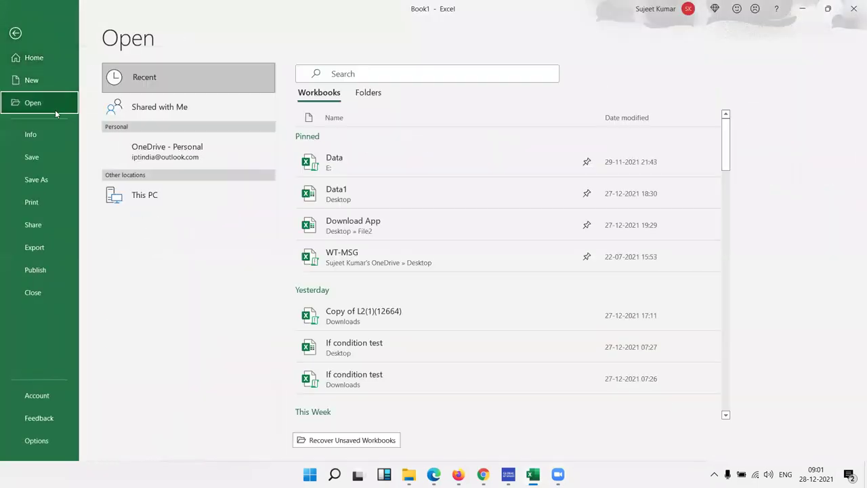
{"action": "left_click", "coordinate": [394, 196]}
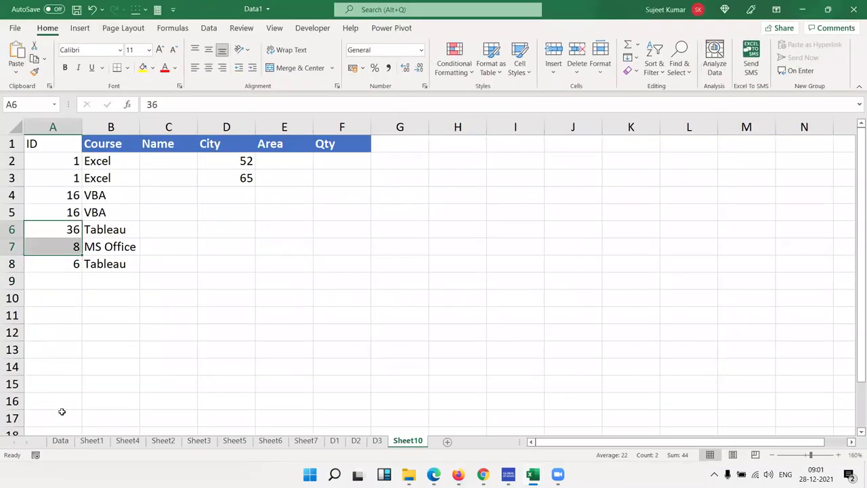
Review the Data sheet's sales table and the blank extra sheets.
{"action": "left_click", "coordinate": [60, 440]}
{"action": "left_click", "coordinate": [88, 251]}
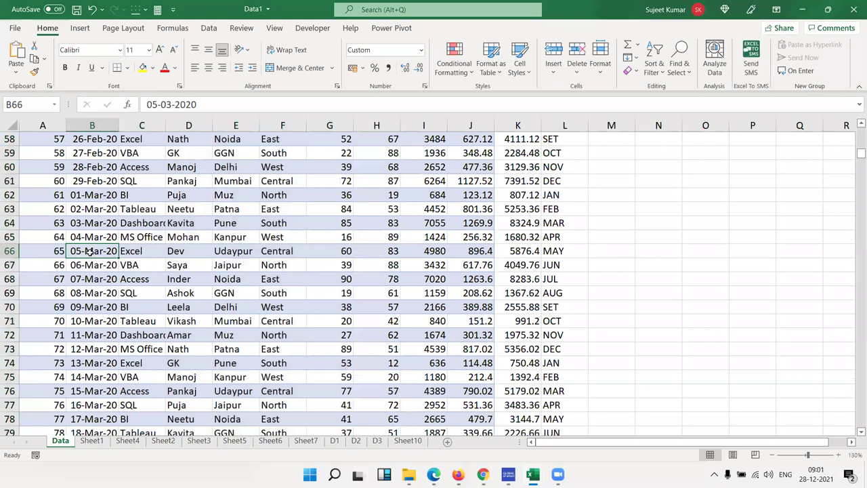
{"action": "key", "text": "ctrl+Up"}
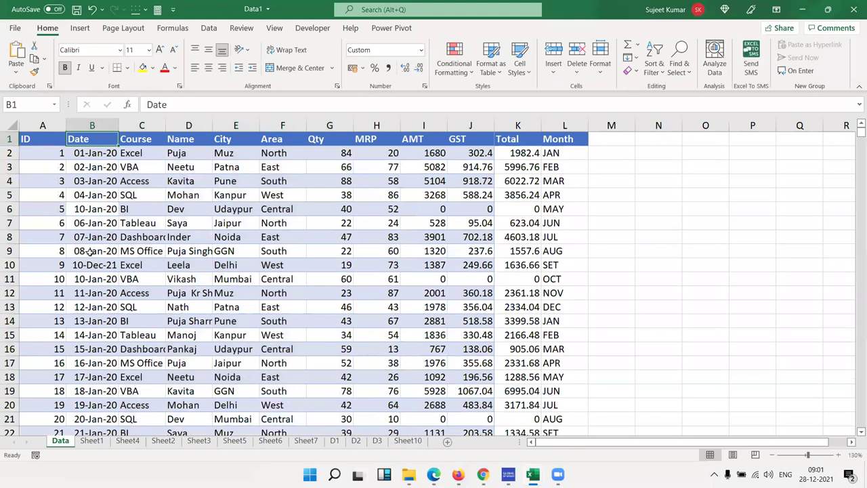
{"action": "left_click", "coordinate": [101, 442]}
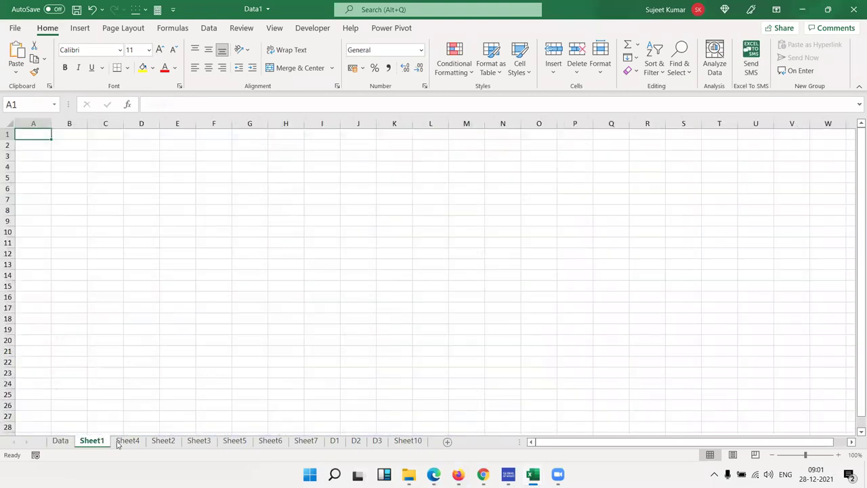
{"action": "left_click", "coordinate": [115, 443]}
Group Sheet1 through Sheet10 and delete them, leaving only the Data sheet.
{"action": "left_click", "coordinate": [107, 446]}
{"action": "left_click", "coordinate": [399, 446], "text": "shift"}
{"action": "right_click", "coordinate": [399, 446]}
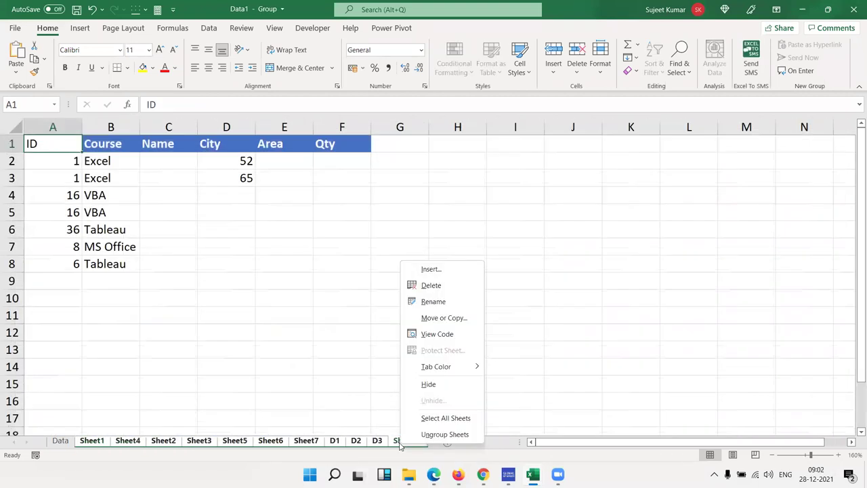
{"action": "left_click", "coordinate": [457, 294]}
{"action": "left_click", "coordinate": [412, 269]}
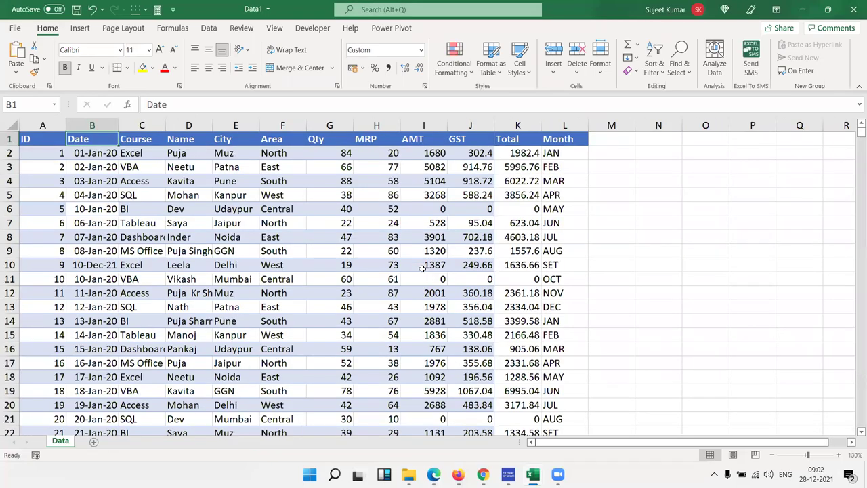
{"action": "key", "text": "ctrl+Right"}
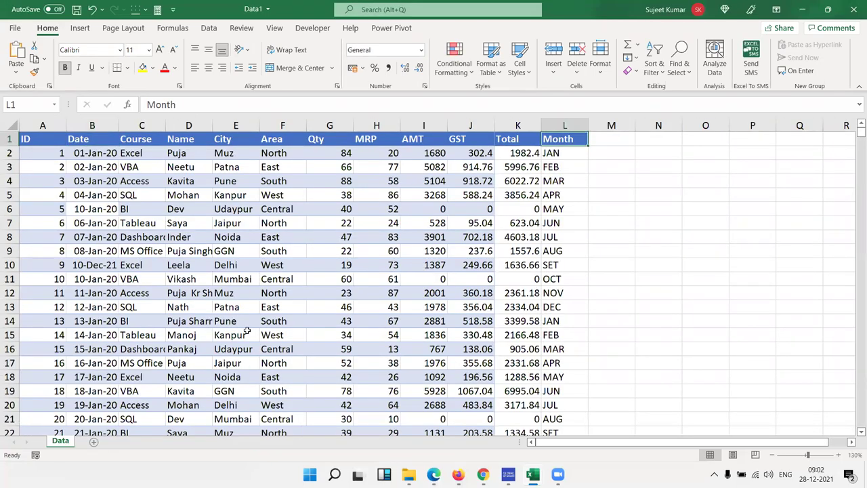
{"action": "key", "text": "ctrl+Left"}
{"action": "key", "text": "ctrl+Down"}
{"action": "key", "text": "Up"}
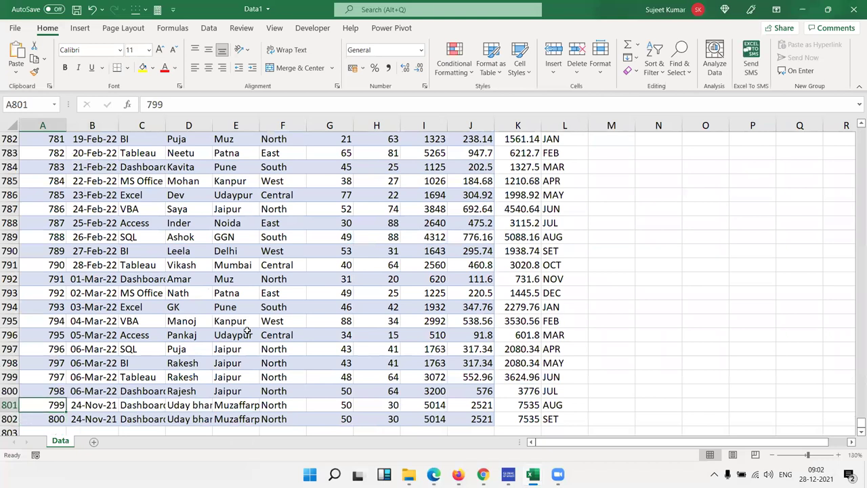
{"action": "key", "text": "ctrl+Up"}
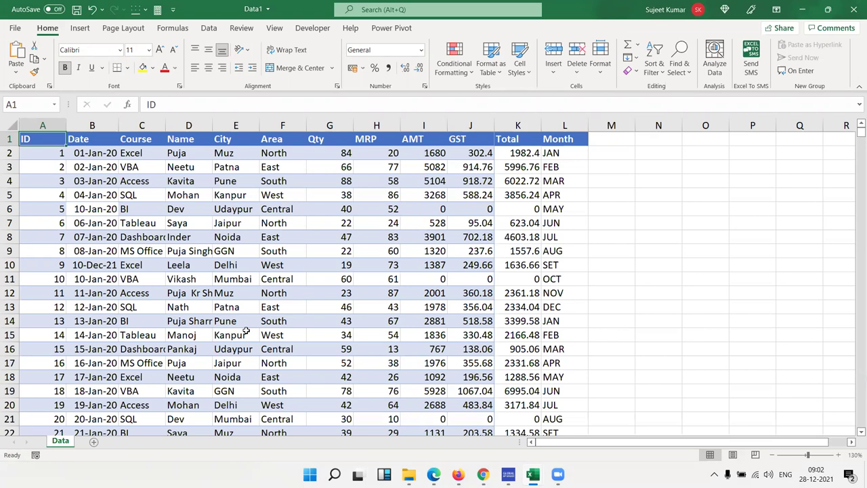
{"action": "key", "text": "Down"}
{"action": "key", "text": "ctrl+Right"}
{"action": "key", "text": "ctrl+Left"}
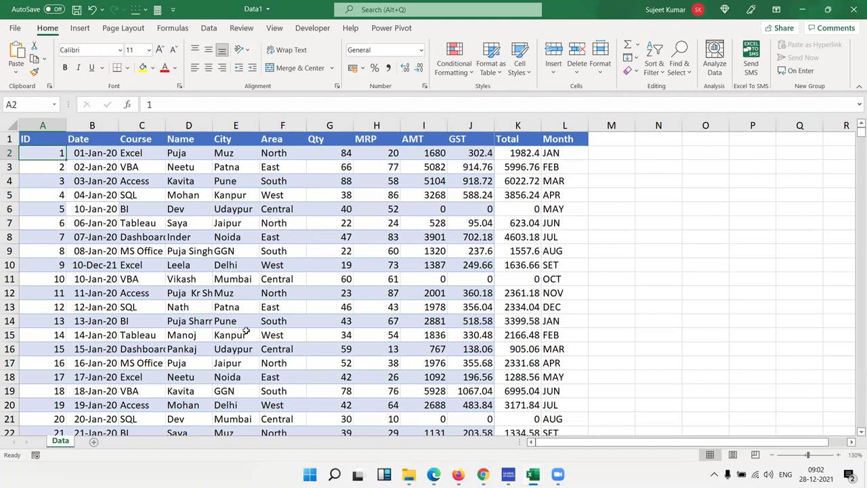
{"action": "key", "text": "ctrl+Right"}
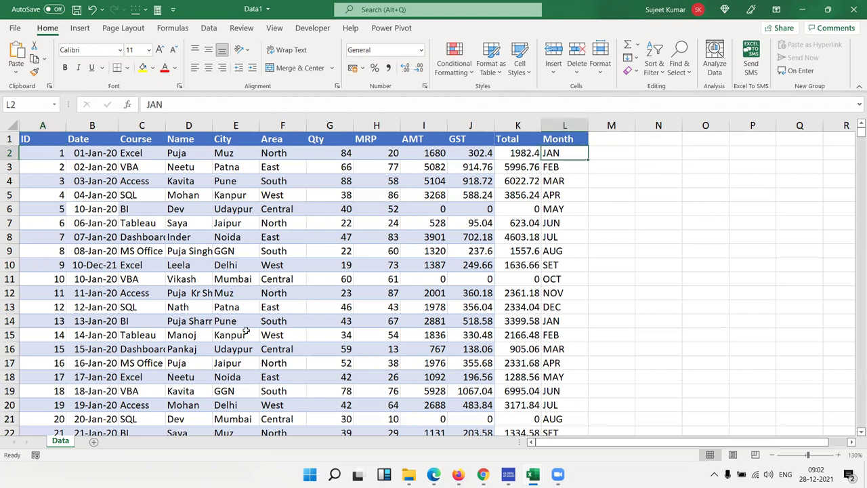
{"action": "key", "text": "ctrl+Left"}
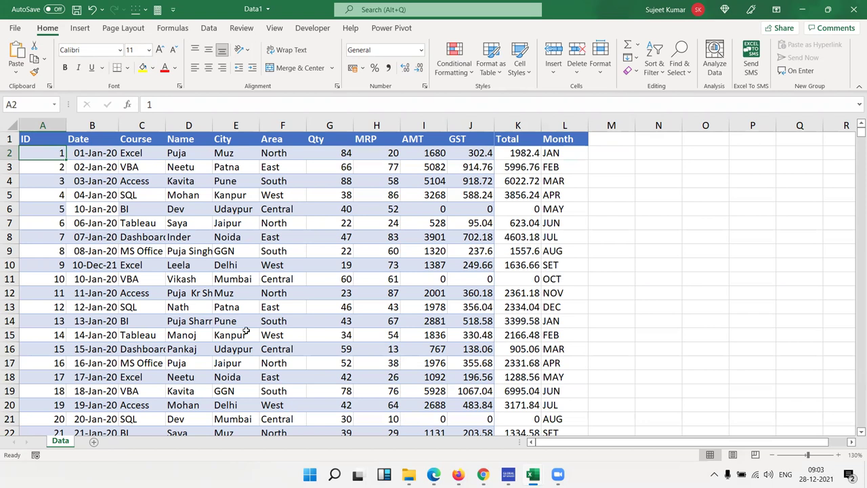
{"action": "key", "text": "Right"}
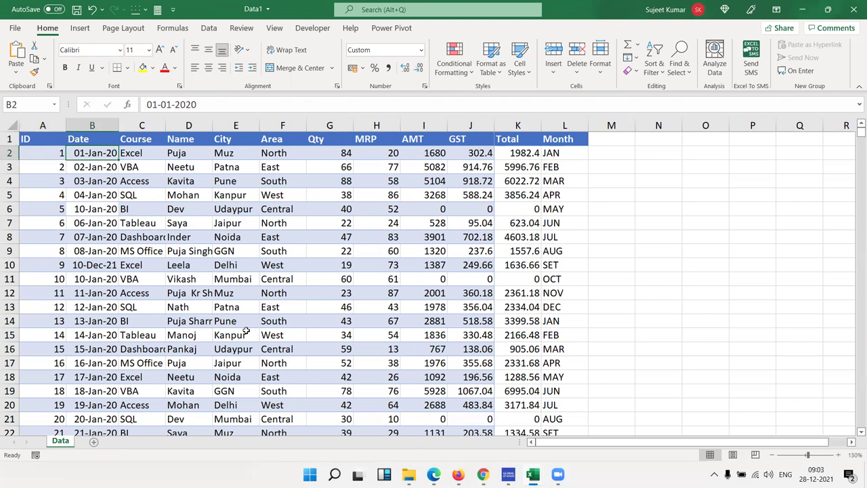
{"action": "key", "text": "Left"}
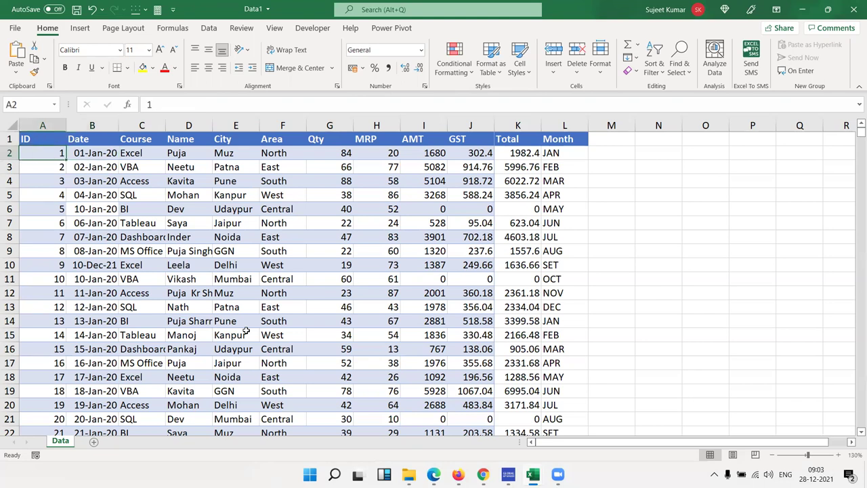
{"action": "key", "text": "Right"}
{"action": "key", "text": "Right"}
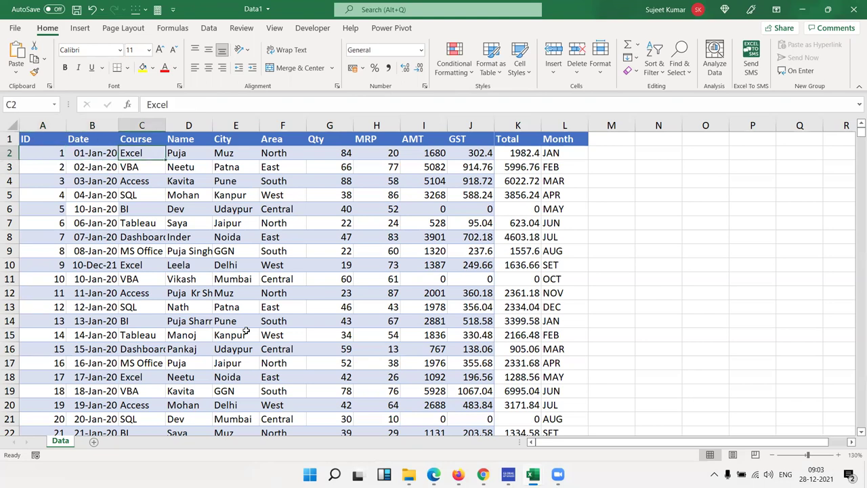
{"action": "key", "text": "Right"}
{"action": "key", "text": "Right"}
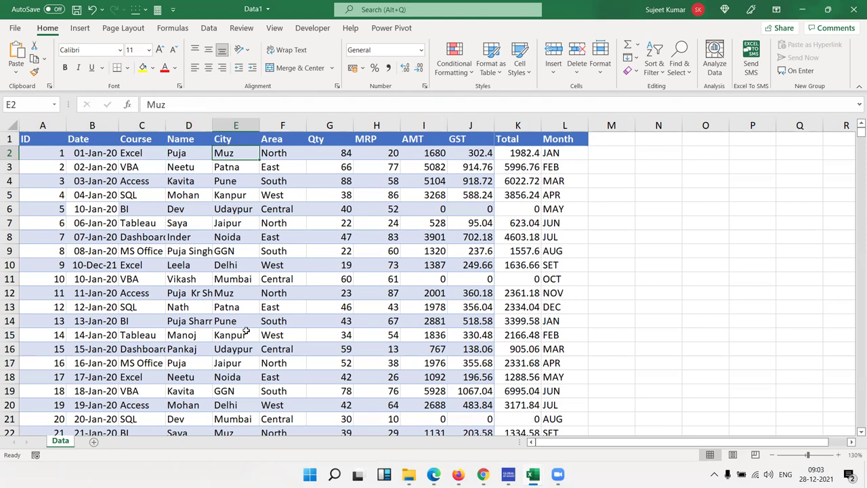
{"action": "key", "text": "Right"}
{"action": "key", "text": "Right"}
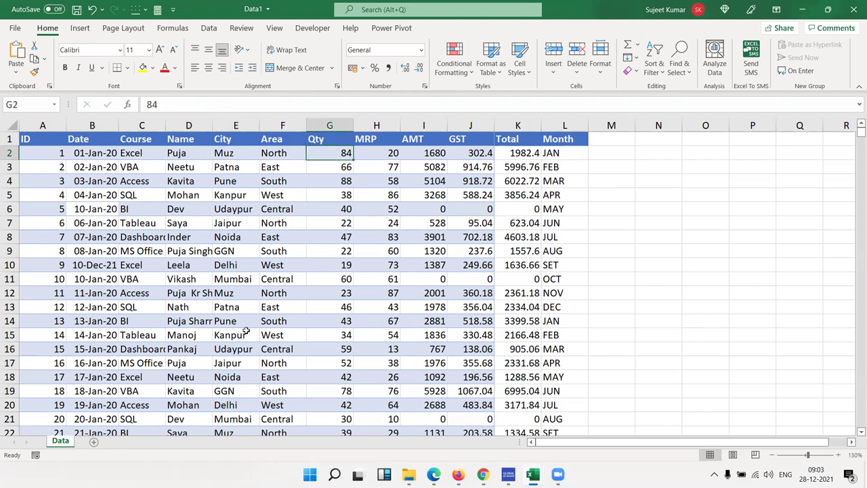
{"action": "key", "text": "Right"}
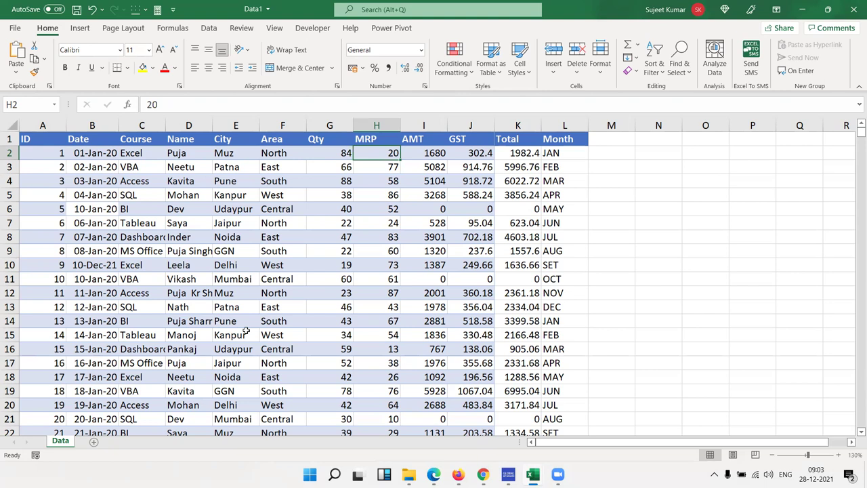
{"action": "key", "text": "Right"}
{"action": "key", "text": "Right"}
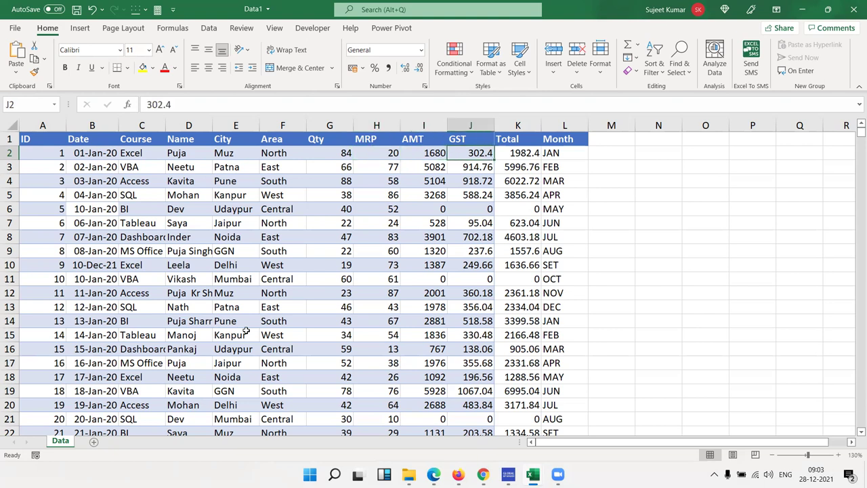
{"action": "key", "text": "Right"}
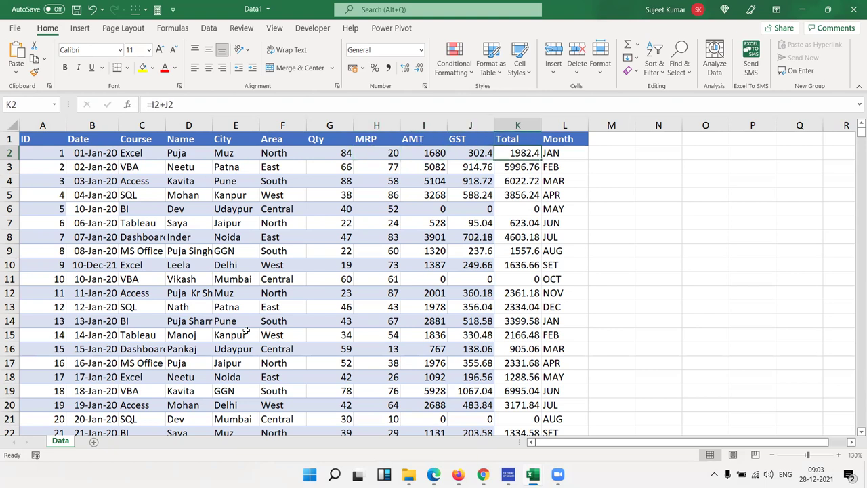
{"action": "key", "text": "Right"}
{"action": "key", "text": "Down"}
{"action": "key", "text": "Down"}
{"action": "key", "text": "Down"}
{"action": "key", "text": "Down"}
{"action": "key", "text": "Down"}
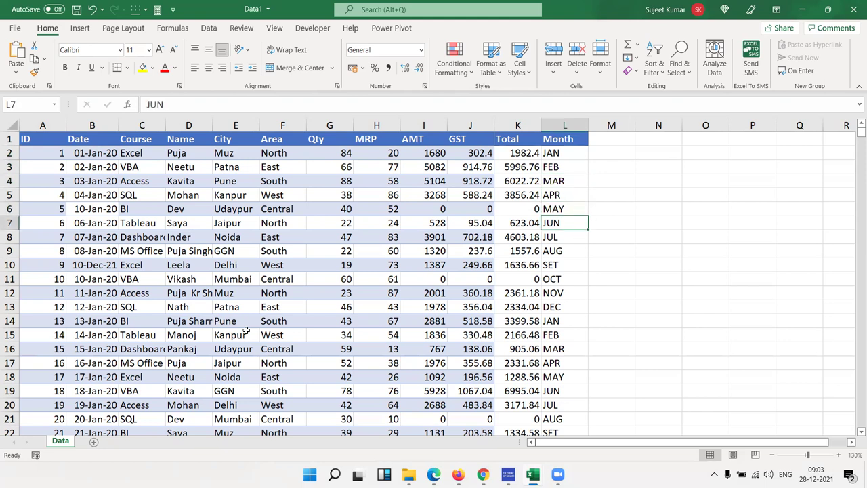
{"action": "key", "text": "Up"}
{"action": "key", "text": "ctrl+Up"}
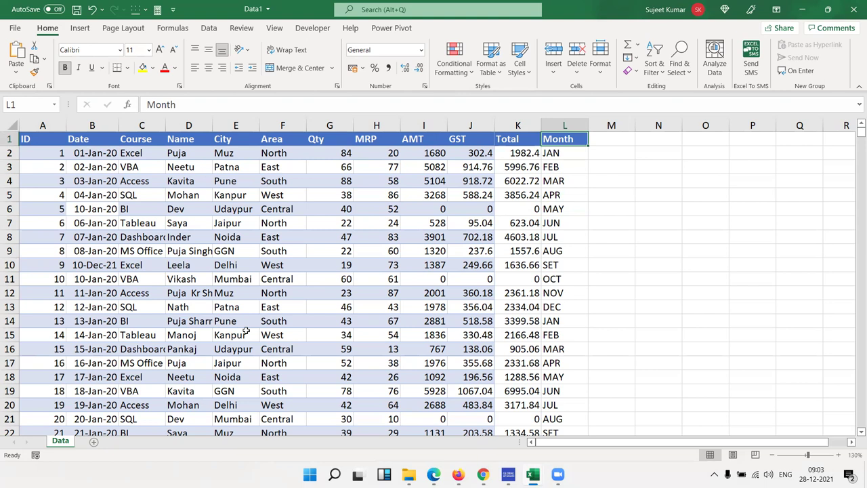
{"action": "key", "text": "Left"}
{"action": "key", "text": "Left"}
{"action": "key", "text": "Left"}
{"action": "key", "text": "Left"}
{"action": "key", "text": "Left"}
{"action": "key", "text": "Left"}
{"action": "key", "text": "Left"}
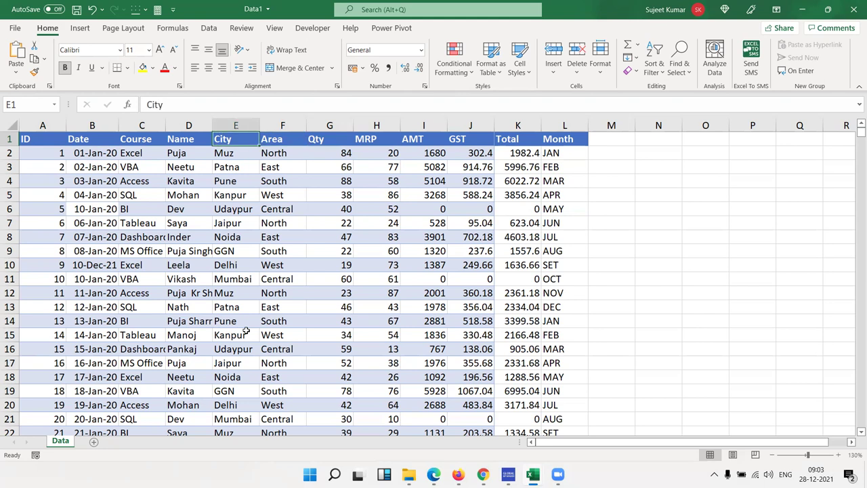
{"action": "key", "text": "shift+Down"}
{"action": "key", "text": "shift+Down"}
{"action": "key", "text": "shift+Down"}
{"action": "key", "text": "shift+Down"}
{"action": "key", "text": "shift+Down"}
{"action": "key", "text": "shift+Down"}
{"action": "key", "text": "shift+Down"}
{"action": "key", "text": "shift+Down"}
{"action": "key", "text": "shift+Down"}
{"action": "key", "text": "shift+Down"}
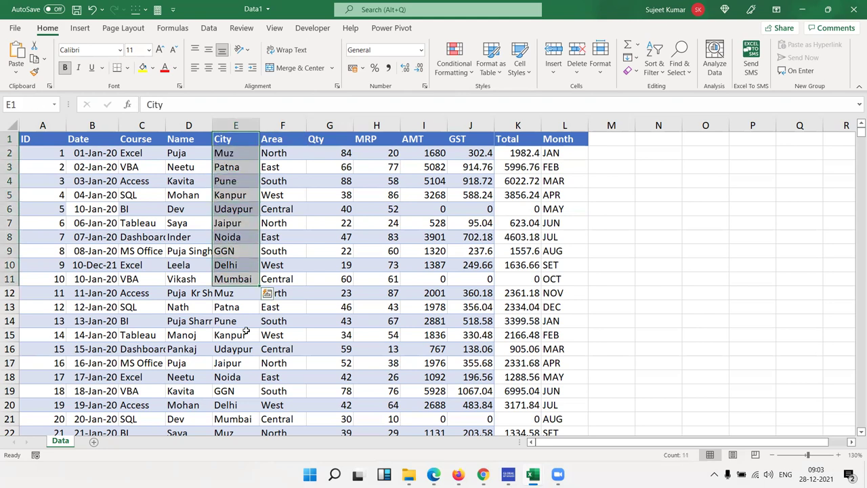
{"action": "key", "text": "Right"}
{"action": "key", "text": "Right"}
{"action": "key", "text": "shift+Down"}
{"action": "key", "text": "shift+Down"}
{"action": "key", "text": "shift+Down"}
{"action": "key", "text": "shift+Down"}
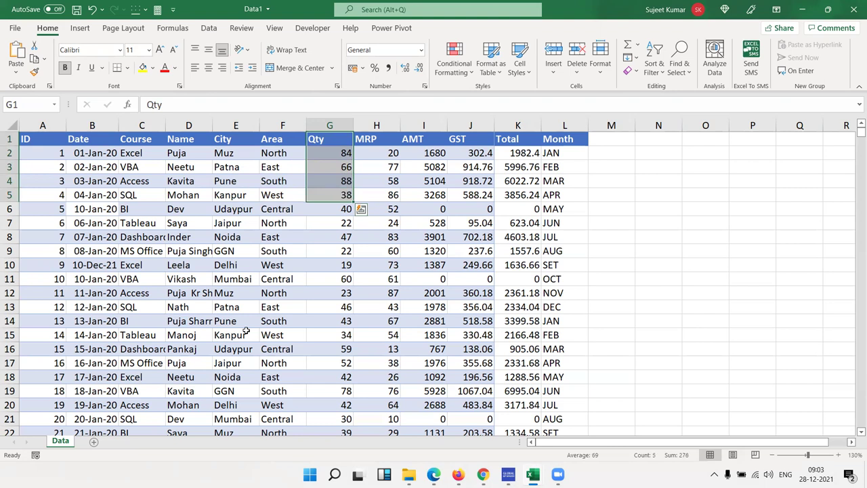
{"action": "left_click", "coordinate": [49, 143]}
{"action": "mouse_move", "coordinate": [47, 139]}
{"action": "left_mouse_down"}
{"action": "mouse_move", "coordinate": [580, 140]}
{"action": "mouse_move", "coordinate": [413, 141]}
{"action": "left_mouse_up"}
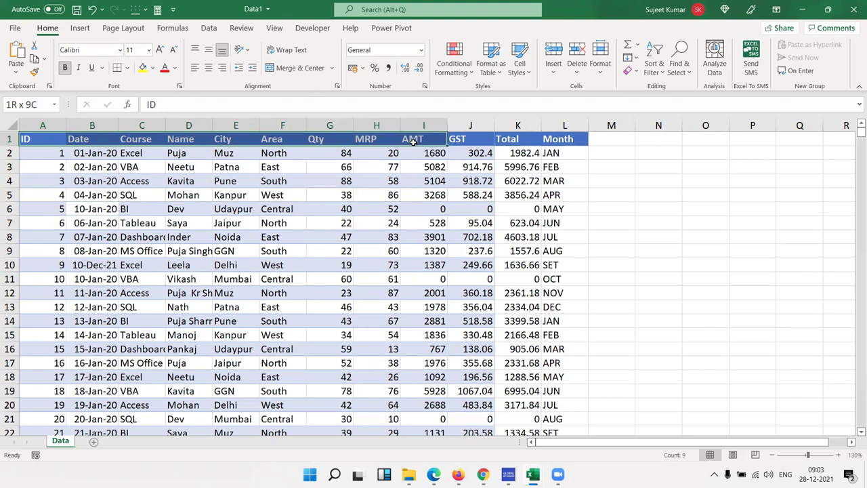
{"action": "scroll", "coordinate": [169, 304], "scroll_direction": "down", "scroll_amount": 7}
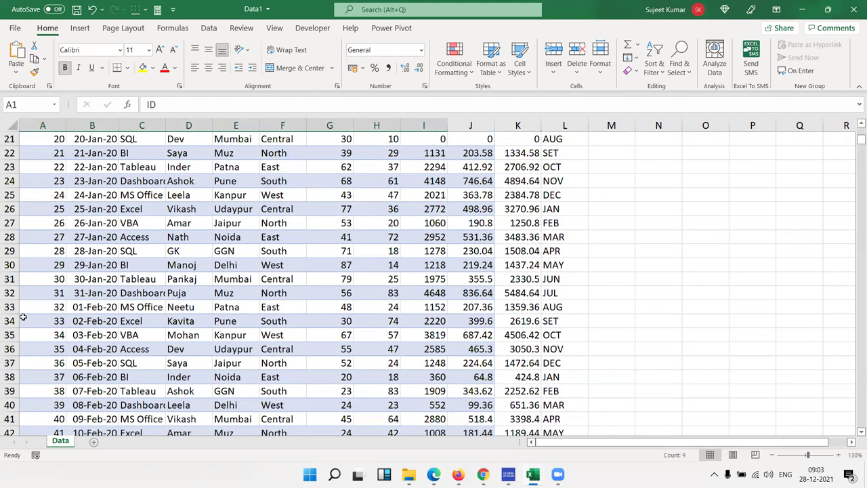
{"action": "scroll", "coordinate": [200, 285], "scroll_direction": "up", "scroll_amount": 7}
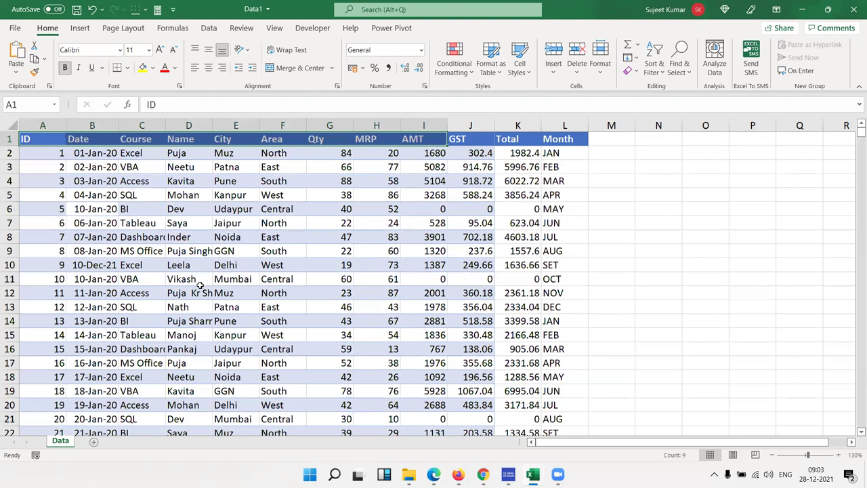
{"action": "left_click", "coordinate": [56, 140]}
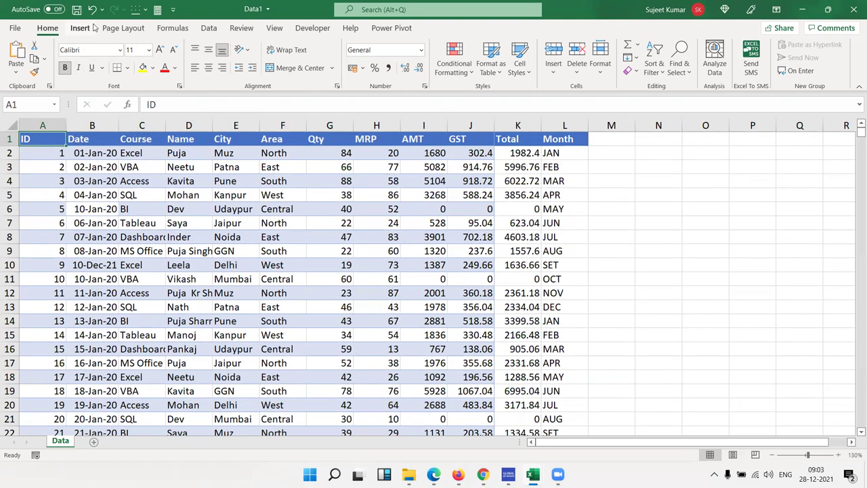
{"action": "left_click", "coordinate": [9, 333]}
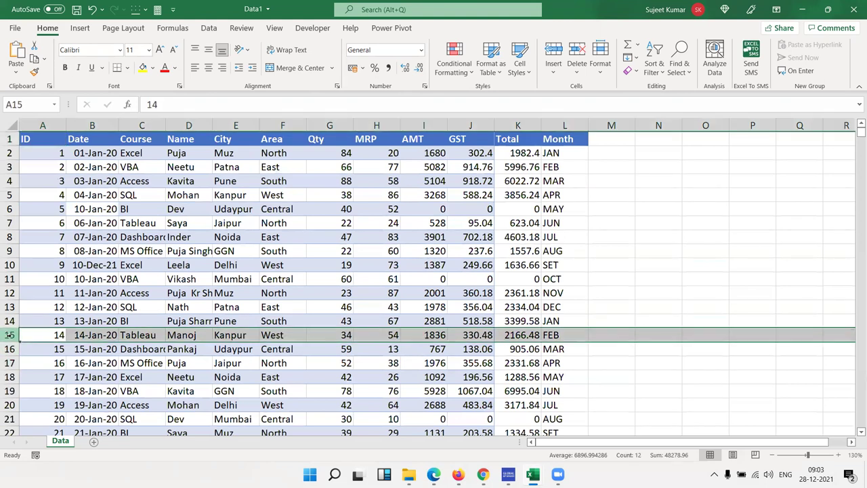
{"action": "key", "text": "ctrl+plus"}
{"action": "left_click", "coordinate": [132, 382]}
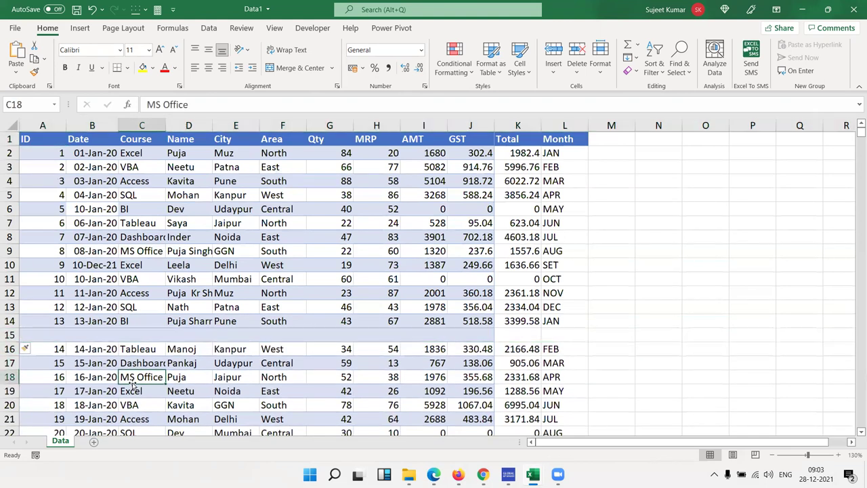
{"action": "mouse_move", "coordinate": [34, 139]}
{"action": "left_mouse_down"}
{"action": "mouse_move", "coordinate": [240, 334]}
{"action": "mouse_move", "coordinate": [376, 376]}
{"action": "left_mouse_up"}
{"action": "left_click", "coordinate": [48, 140]}
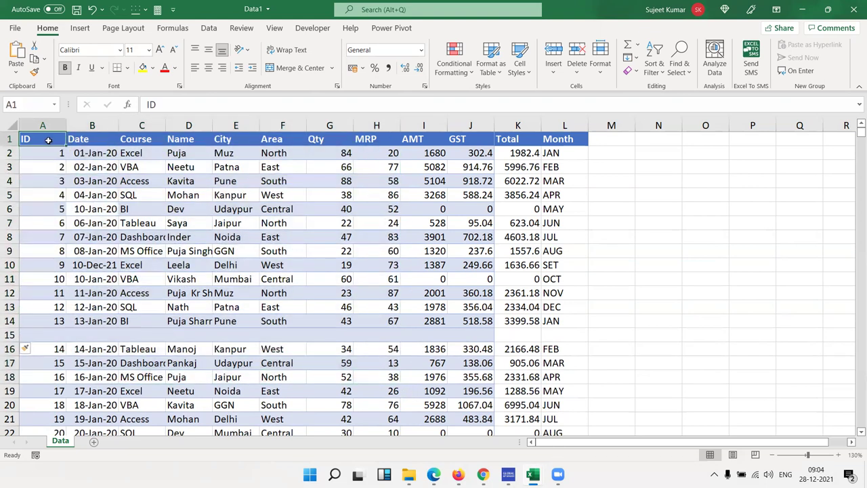
{"action": "key", "text": "ctrl+a"}
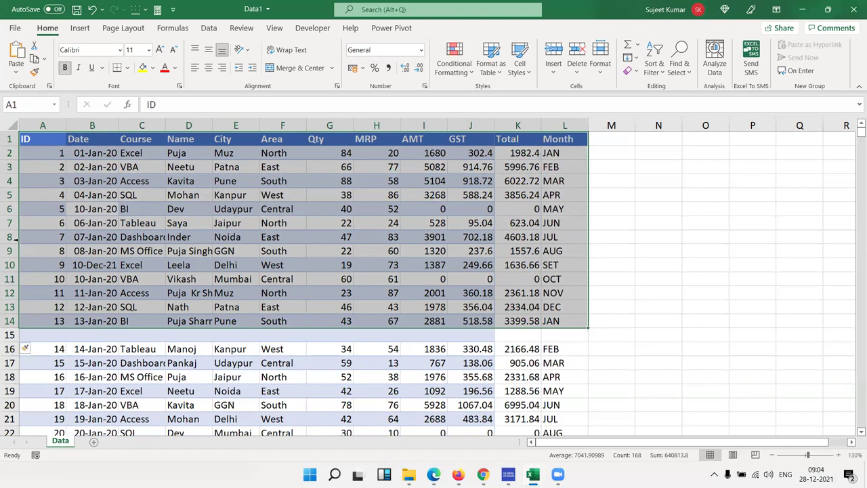
{"action": "left_click", "coordinate": [61, 339]}
{"action": "key", "text": "shift+space"}
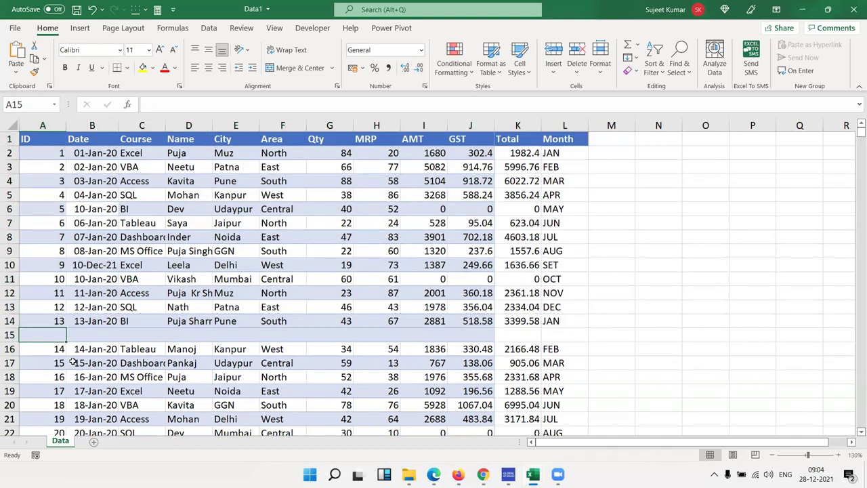
{"action": "key", "text": "ctrl+minus"}
{"action": "left_click", "coordinate": [34, 140]}
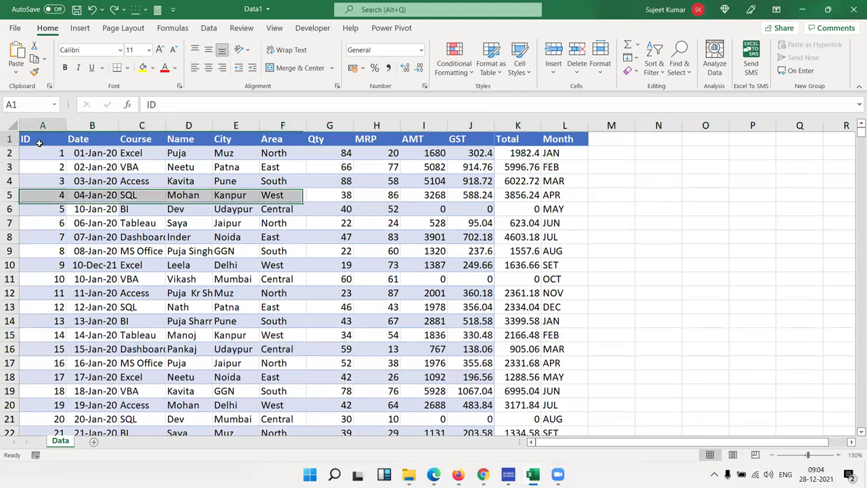
Insert a PivotTable for the Data range A1:L802 on a new worksheet.
{"action": "left_click", "coordinate": [80, 27]}
{"action": "left_click", "coordinate": [31, 60]}
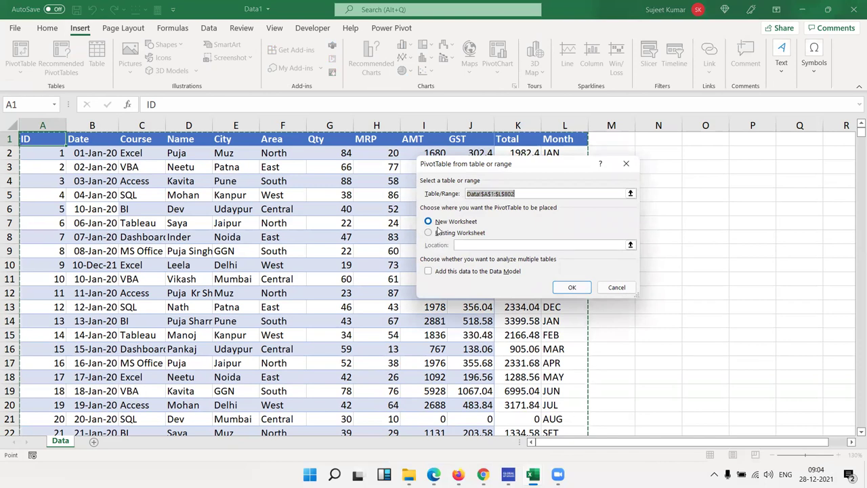
{"action": "left_click", "coordinate": [577, 292]}
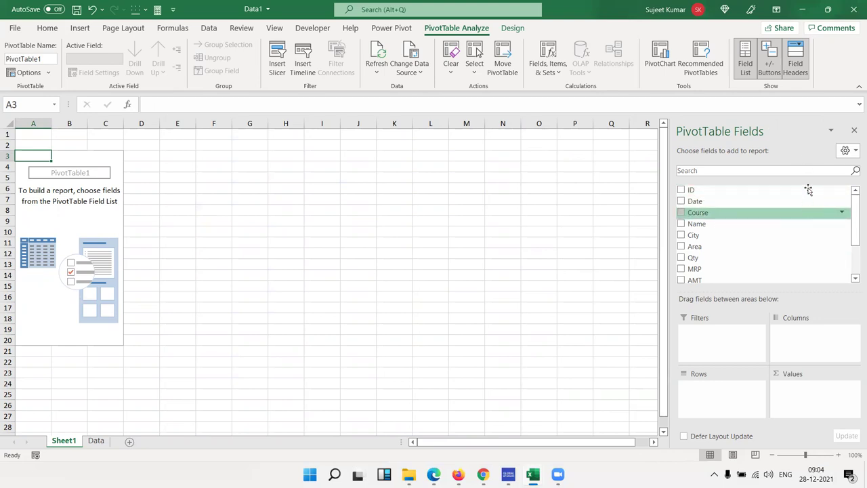
{"action": "left_click", "coordinate": [746, 68]}
{"action": "left_click", "coordinate": [746, 68]}
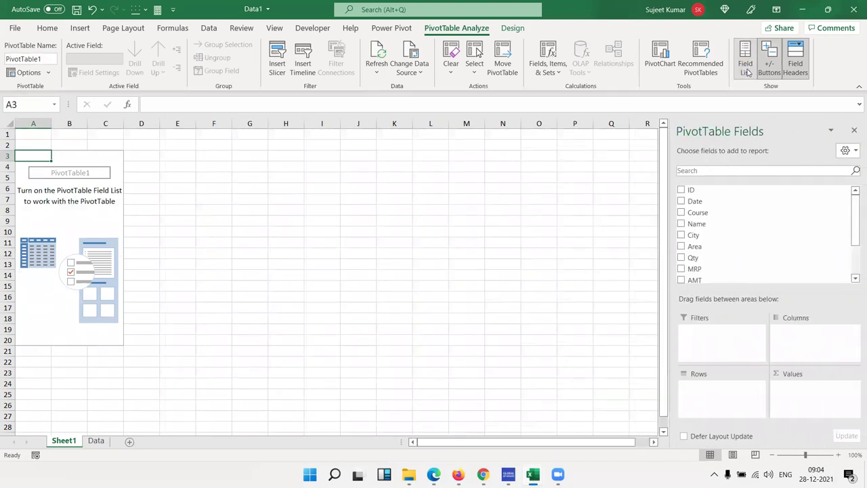
{"action": "left_click", "coordinate": [745, 68]}
{"action": "left_click", "coordinate": [746, 67]}
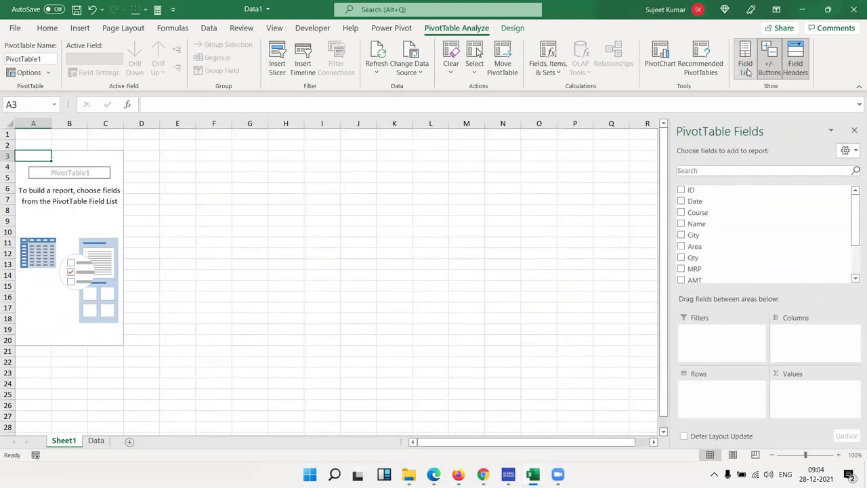
{"action": "mouse_move", "coordinate": [408, 474]}
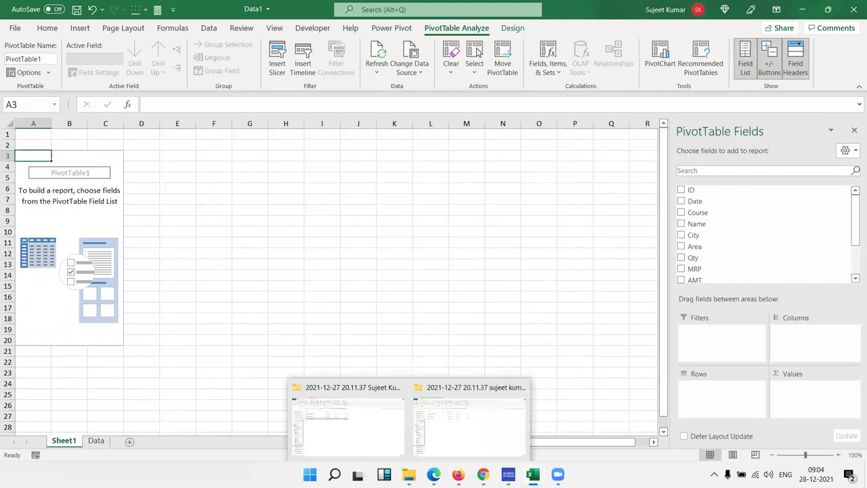
{"action": "left_click", "coordinate": [96, 441]}
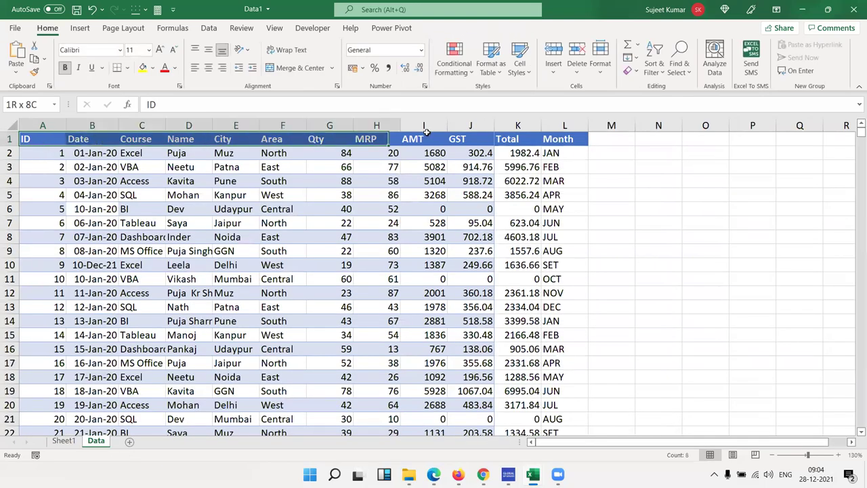
{"action": "left_click_drag", "start_coordinate": [43, 137], "coordinate": [565, 139]}
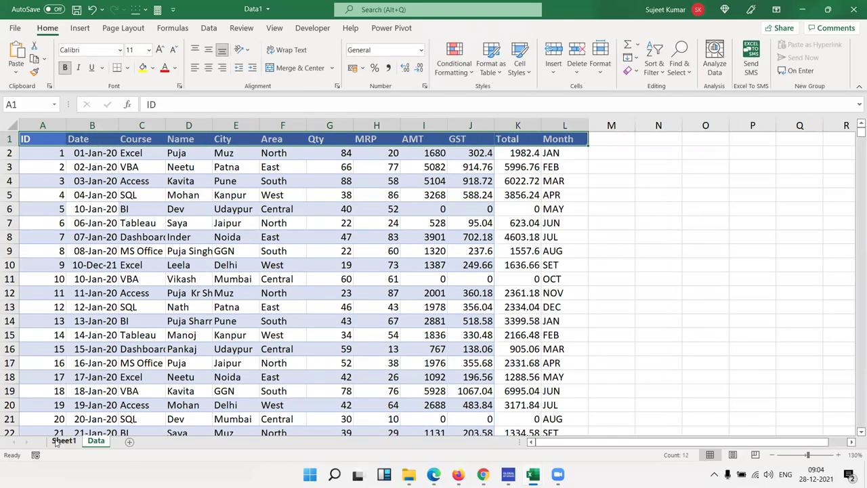
{"action": "left_click", "coordinate": [63, 441]}
{"action": "left_click_drag", "start_coordinate": [854, 219], "coordinate": [815, 222]}
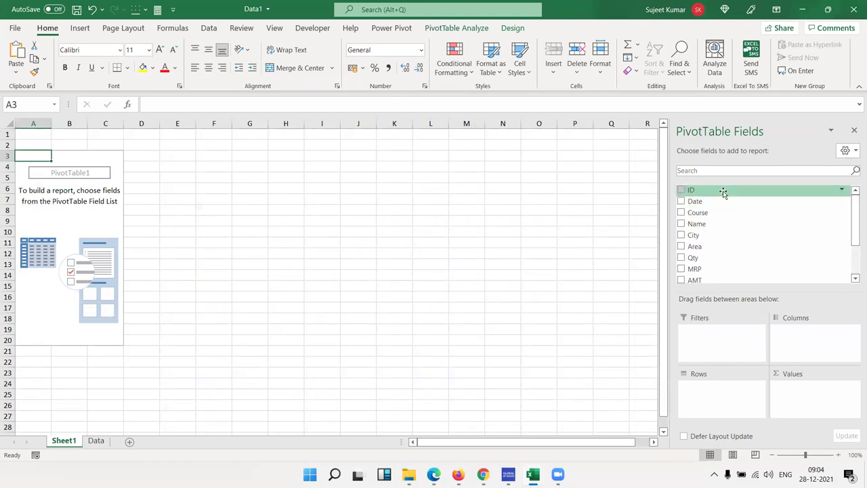
{"action": "scroll", "coordinate": [725, 255], "scroll_direction": "down", "scroll_amount": 2}
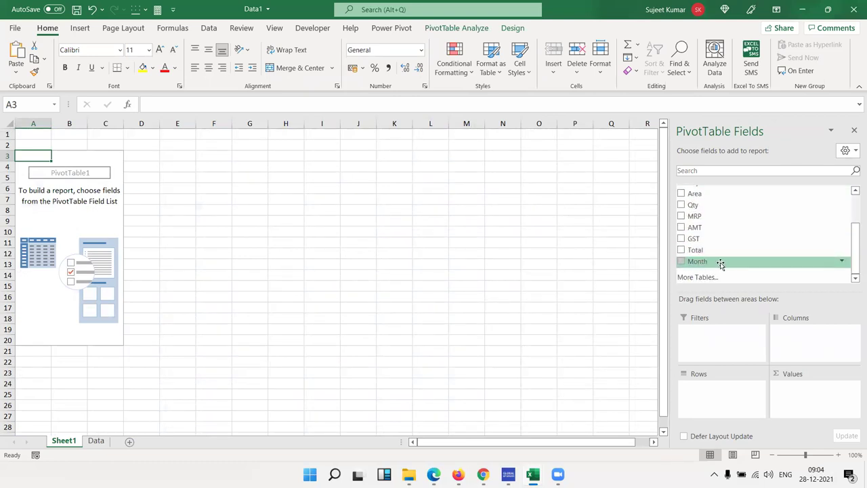
{"action": "scroll", "coordinate": [720, 233], "scroll_direction": "up", "scroll_amount": 2}
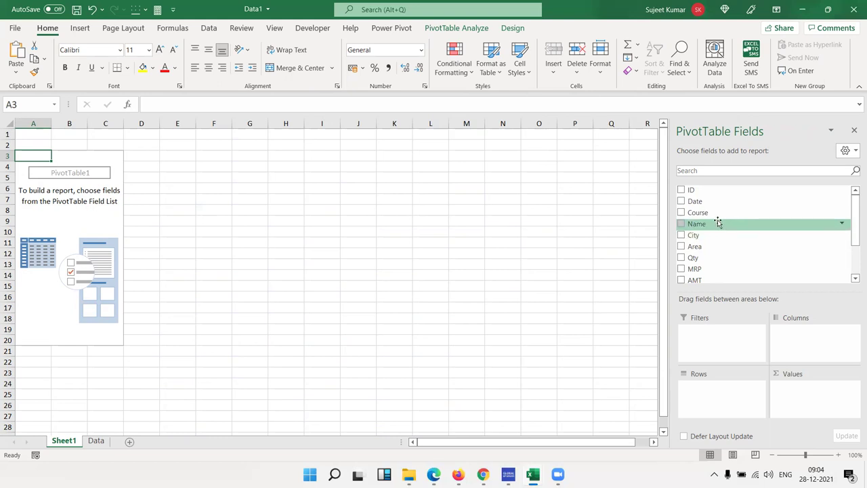
Place City in Rows, Sum of Total in Values and Month in Columns.
{"action": "left_click_drag", "start_coordinate": [708, 235], "coordinate": [723, 394]}
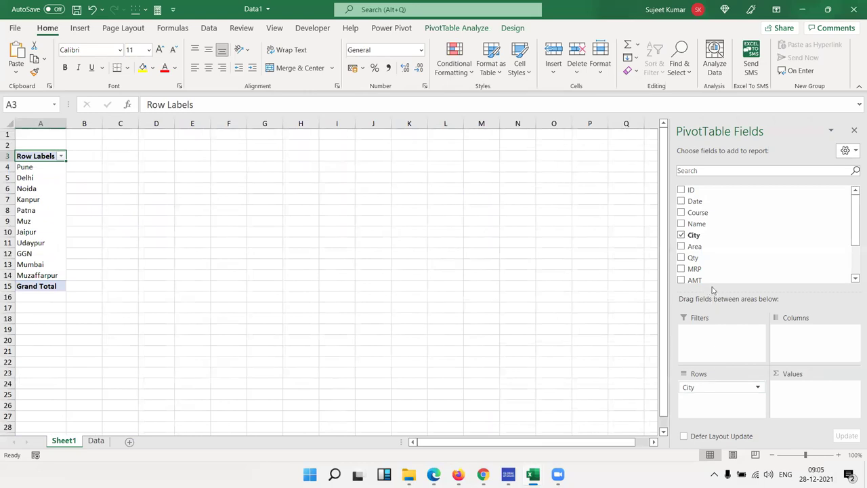
{"action": "scroll", "coordinate": [705, 252], "scroll_direction": "down", "scroll_amount": 2}
{"action": "left_click_drag", "start_coordinate": [706, 252], "coordinate": [789, 385]}
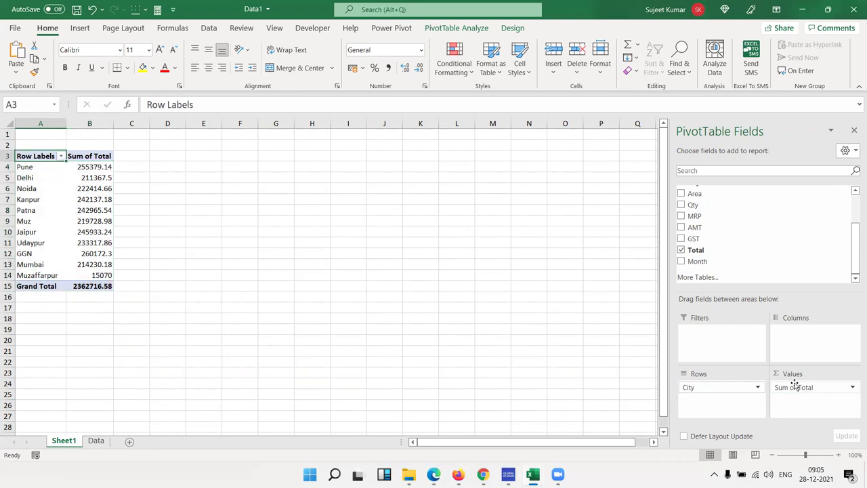
{"action": "left_click_drag", "start_coordinate": [698, 261], "coordinate": [789, 332]}
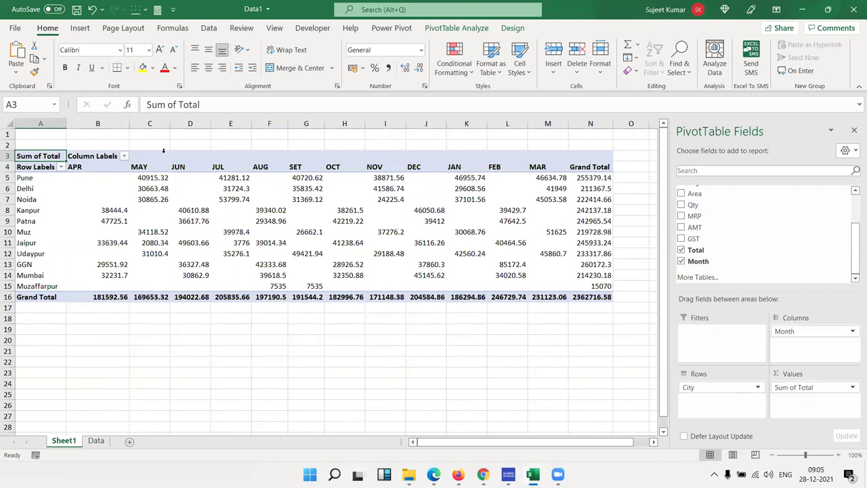
{"action": "left_click", "coordinate": [183, 174]}
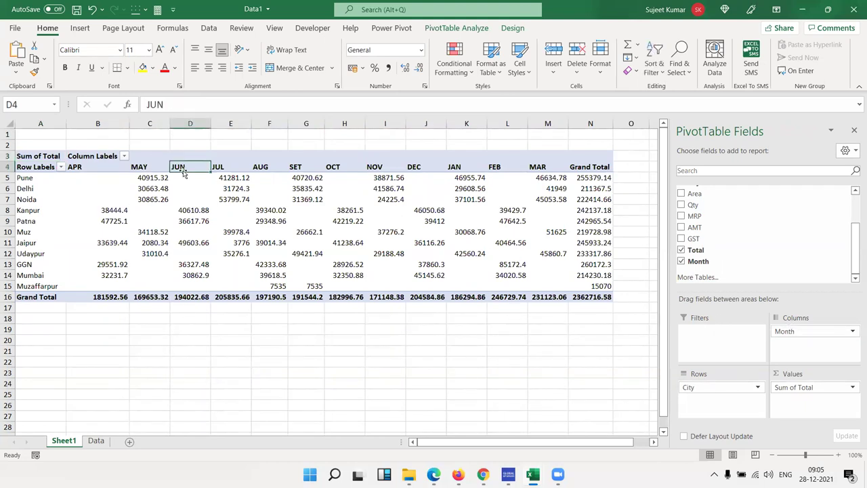
{"action": "left_click", "coordinate": [108, 169]}
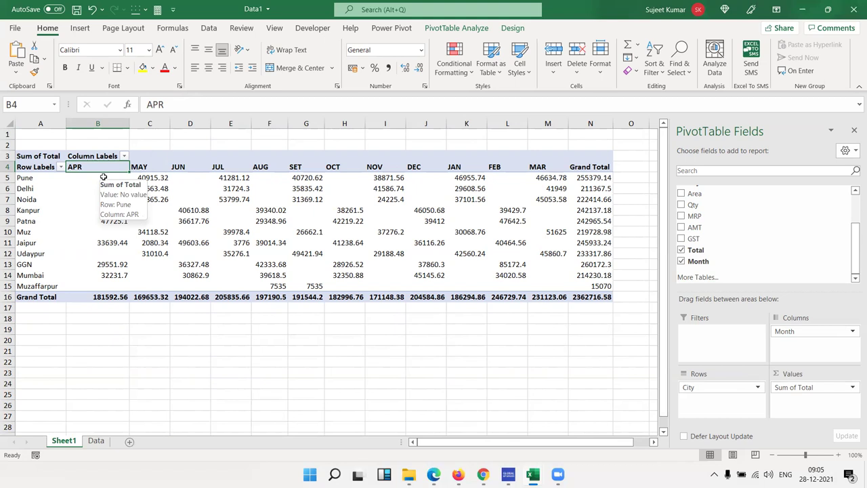
{"action": "type", "text": "`"}
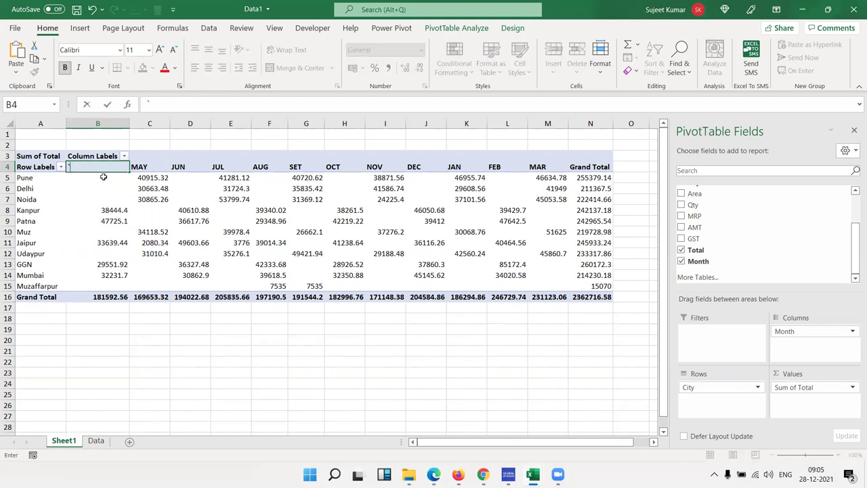
{"action": "key", "text": "Escape"}
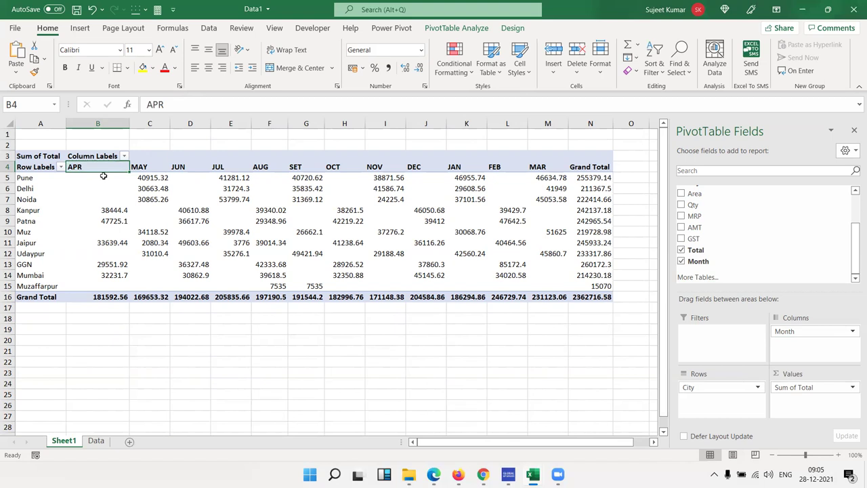
{"action": "mouse_move", "coordinate": [103, 176]}
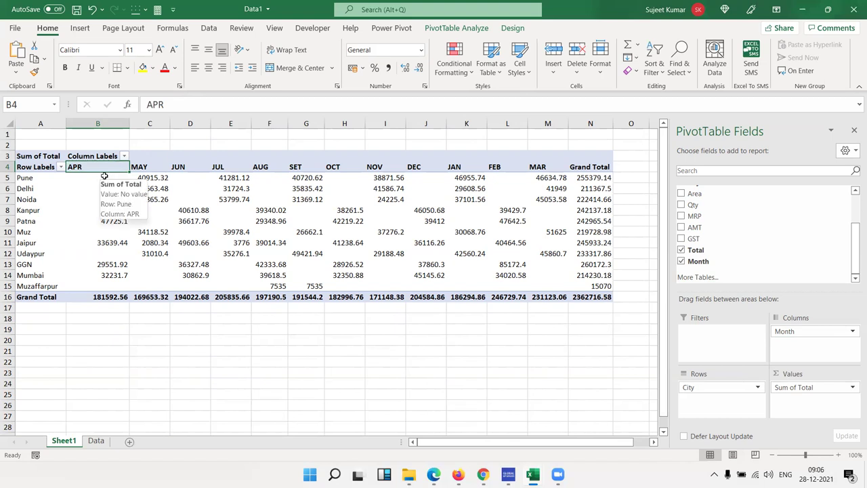
{"action": "left_click", "coordinate": [228, 169]}
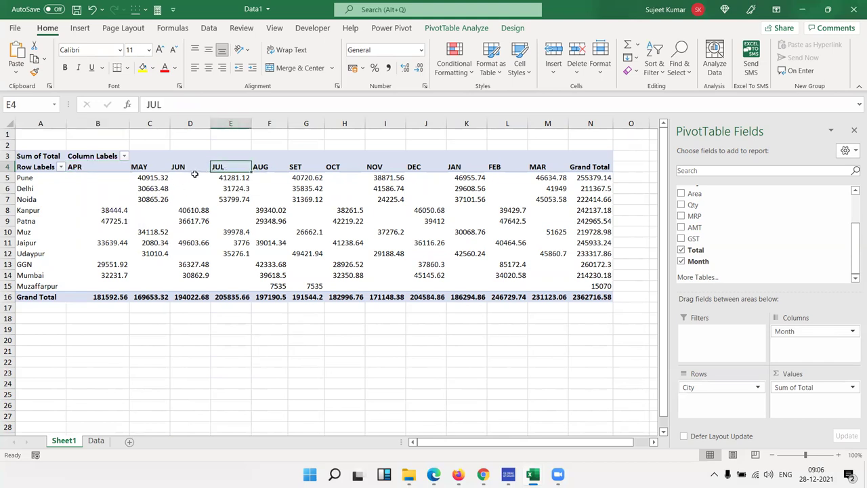
Move JAN to the first month column and FEB right after it.
{"action": "left_click", "coordinate": [451, 162]}
{"action": "left_click_drag", "start_coordinate": [470, 175], "coordinate": [83, 173]}
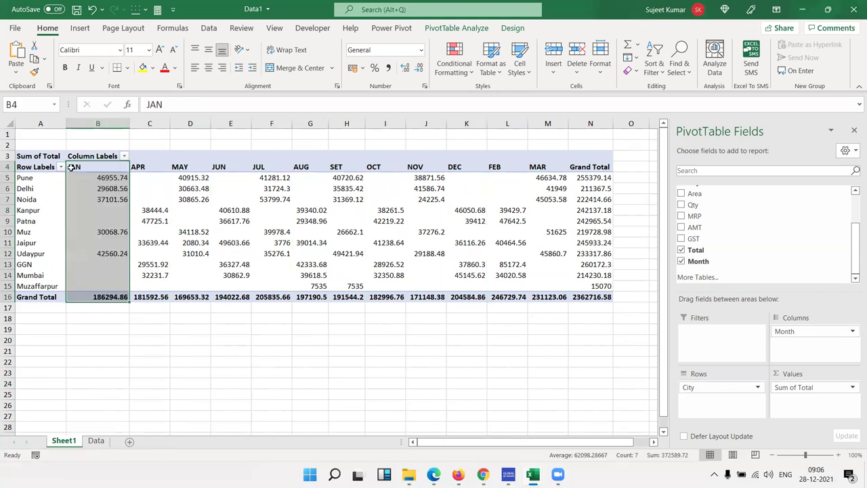
{"action": "left_click", "coordinate": [452, 168]}
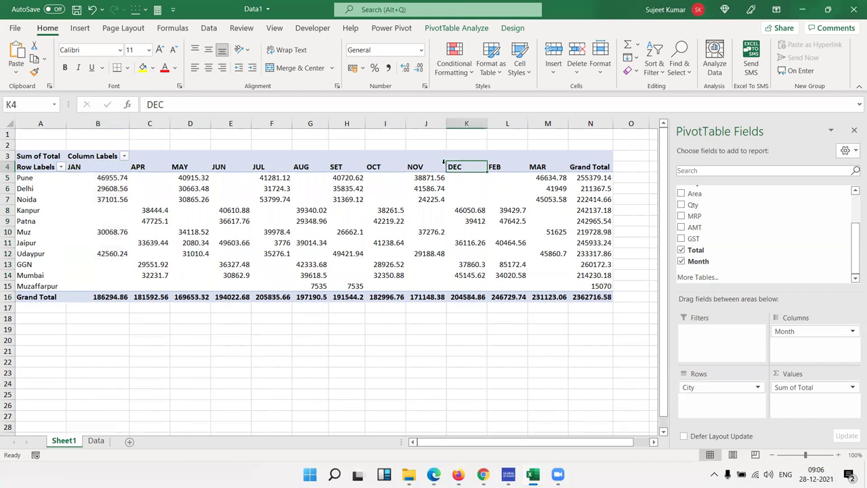
{"action": "left_click", "coordinate": [224, 167]}
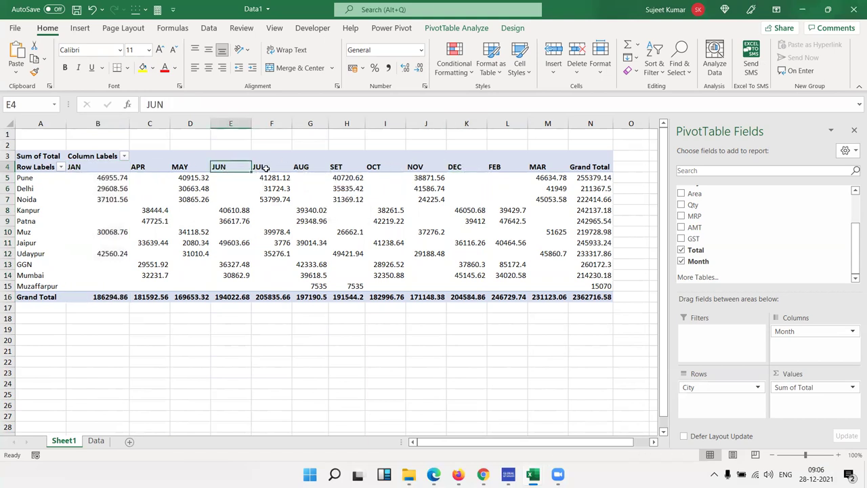
{"action": "left_click", "coordinate": [493, 168]}
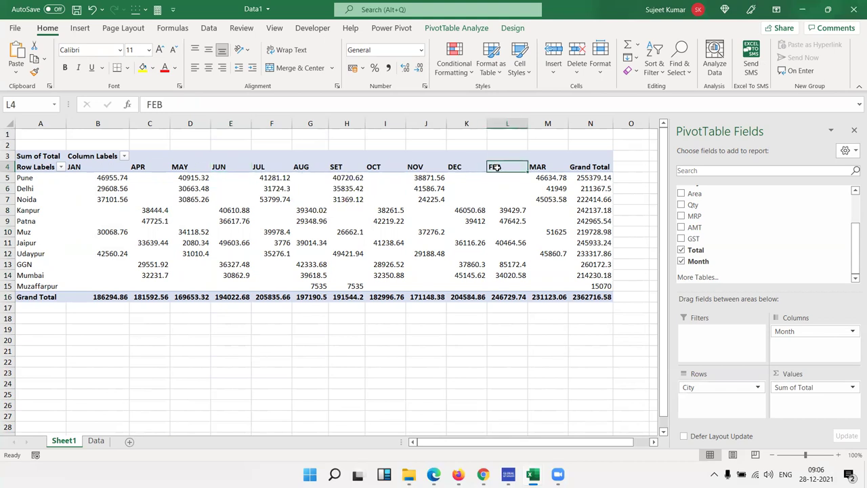
{"action": "left_click_drag", "start_coordinate": [498, 174], "coordinate": [138, 177]}
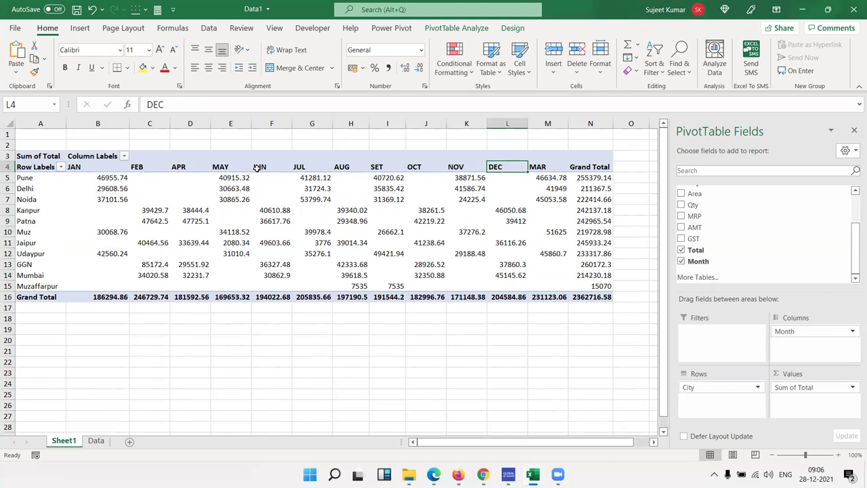
Put MAR ahead of APR, then select the month headers up to the misspelled SET.
{"action": "left_click", "coordinate": [539, 168]}
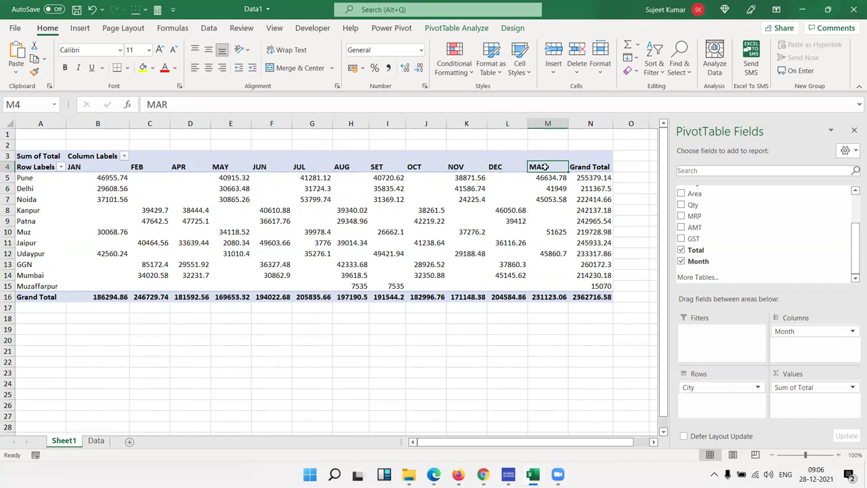
{"action": "left_click_drag", "start_coordinate": [547, 176], "coordinate": [210, 166]}
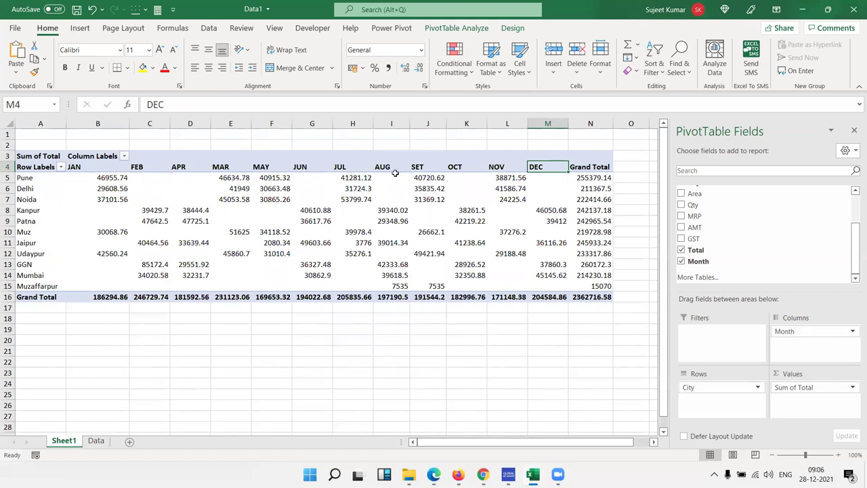
{"action": "left_click", "coordinate": [188, 170]}
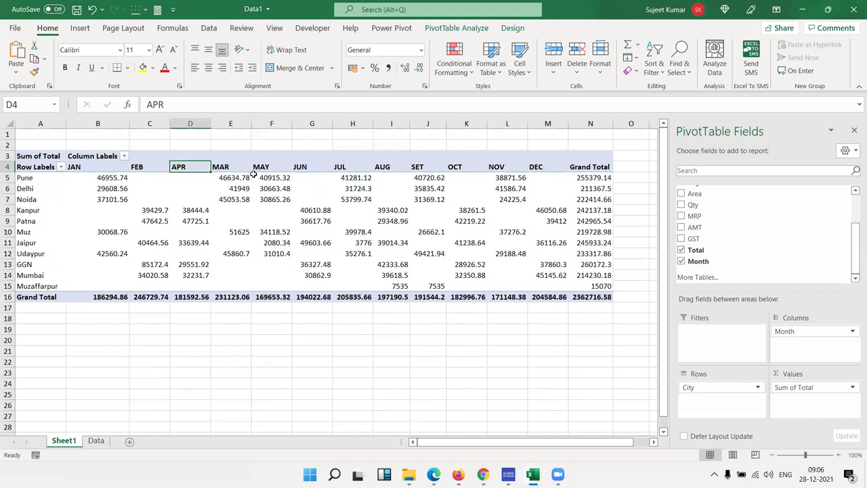
{"action": "left_click_drag", "start_coordinate": [193, 172], "coordinate": [251, 176]}
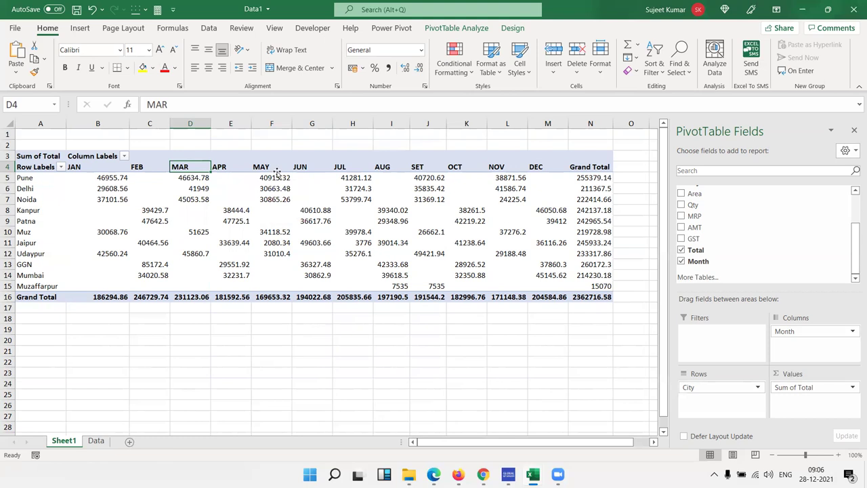
{"action": "left_click", "coordinate": [269, 170]}
{"action": "left_click", "coordinate": [308, 176]}
{"action": "left_click", "coordinate": [348, 171]}
{"action": "left_click", "coordinate": [389, 172]}
{"action": "left_click", "coordinate": [423, 171]}
Overwrite the SET month header with Sep in the PivotTable.
{"action": "double_click", "coordinate": [426, 173]}
{"action": "key", "text": "Escape"}
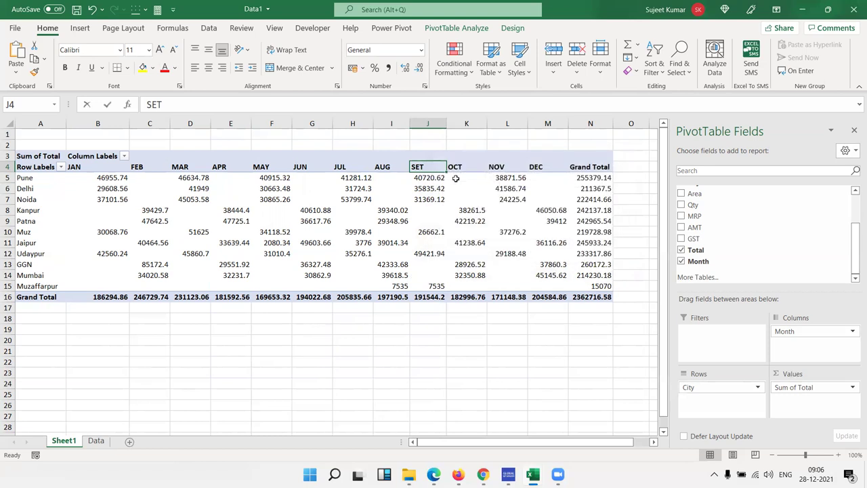
{"action": "type", "text": "Sep"}
{"action": "key", "text": "Return"}
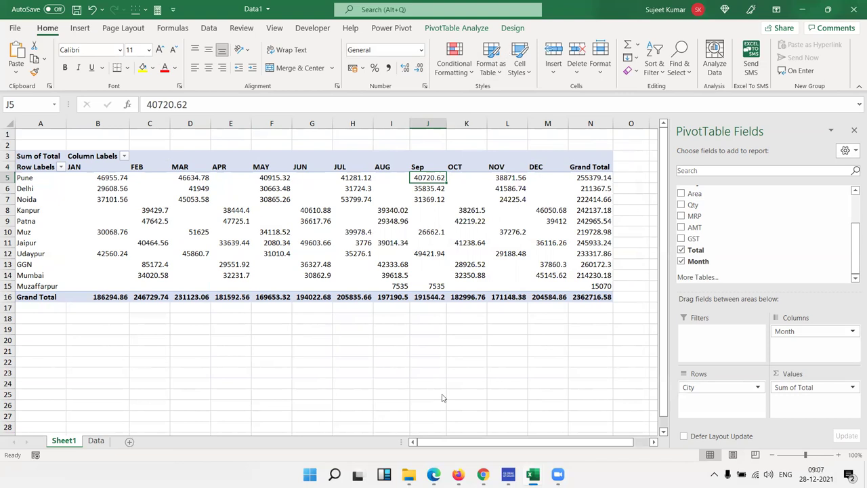
{"action": "left_click", "coordinate": [608, 467]}
Replace the Row Labels header text with City.
{"action": "left_click", "coordinate": [44, 165]}
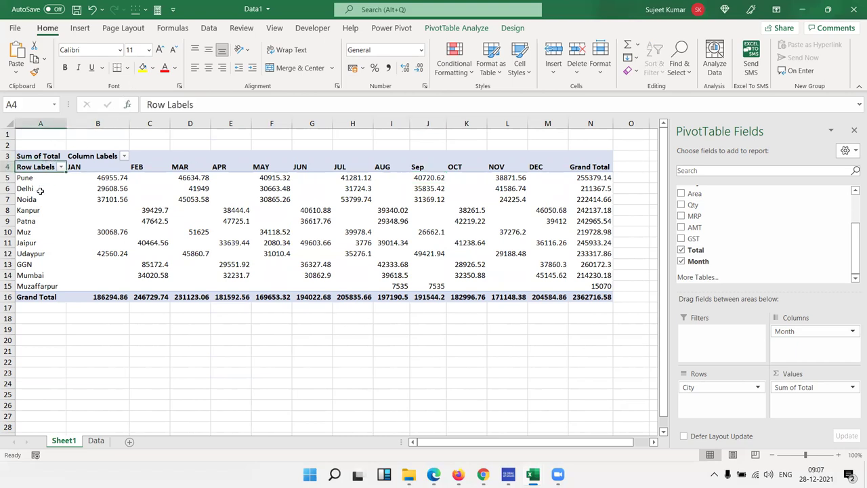
{"action": "left_click", "coordinate": [40, 191]}
{"action": "left_click", "coordinate": [38, 166]}
{"action": "type", "text": "City"}
{"action": "left_click", "coordinate": [51, 242]}
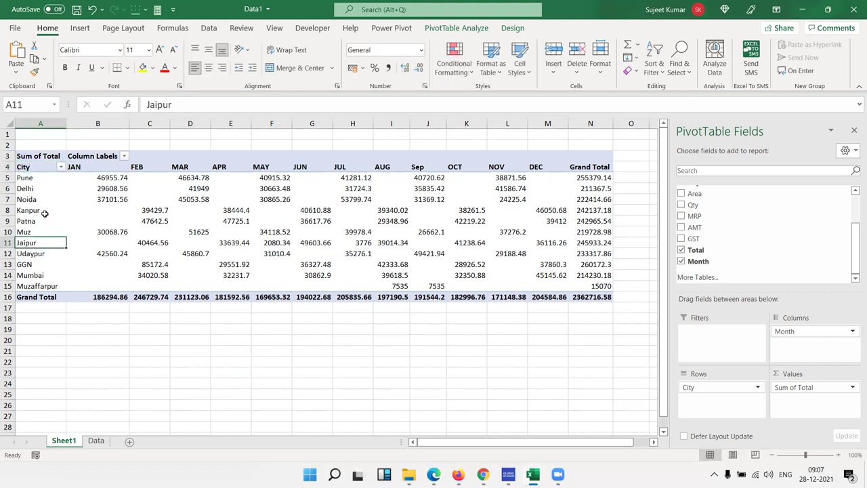
Select the month headers, the city names and a block of monthly values.
{"action": "left_click_drag", "start_coordinate": [86, 168], "coordinate": [352, 166]}
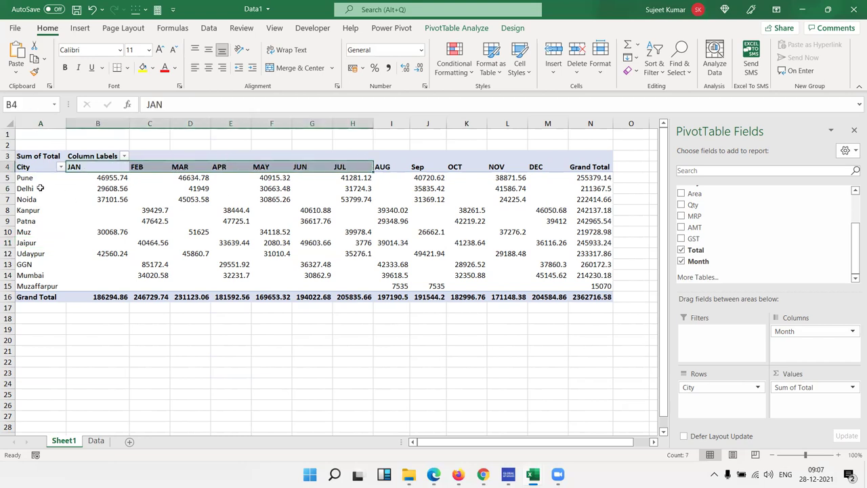
{"action": "left_click_drag", "start_coordinate": [37, 178], "coordinate": [32, 286]}
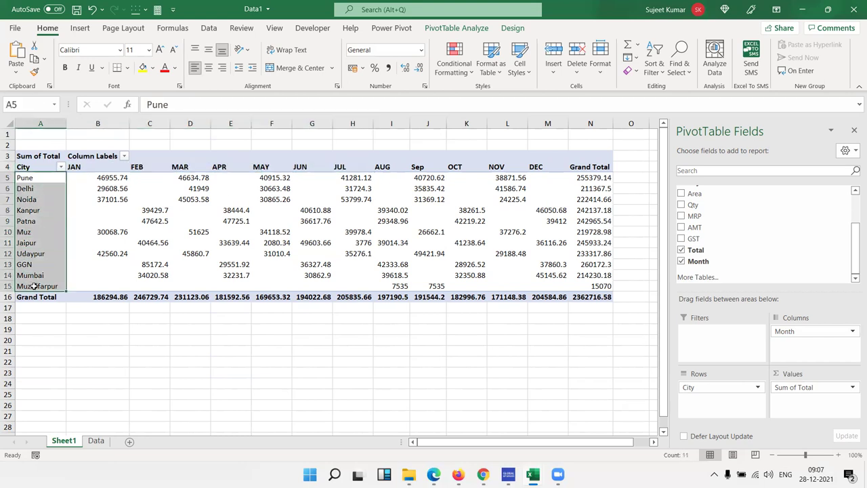
{"action": "mouse_move", "coordinate": [100, 177]}
{"action": "left_mouse_down"}
{"action": "mouse_move", "coordinate": [431, 259]}
{"action": "mouse_move", "coordinate": [532, 275]}
{"action": "left_mouse_up"}
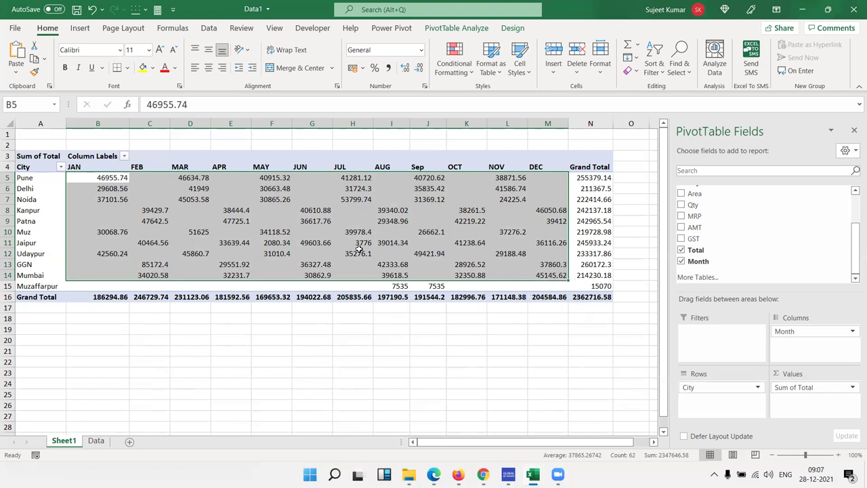
{"action": "left_click", "coordinate": [323, 221]}
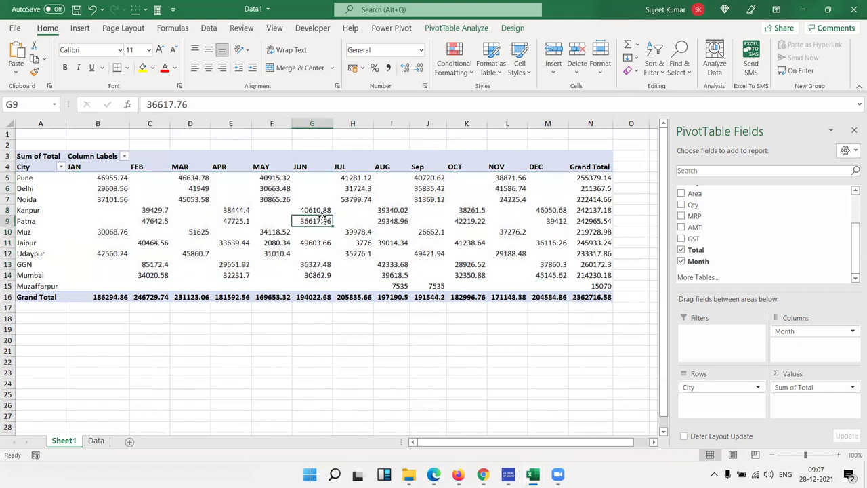
{"action": "left_click", "coordinate": [512, 28]}
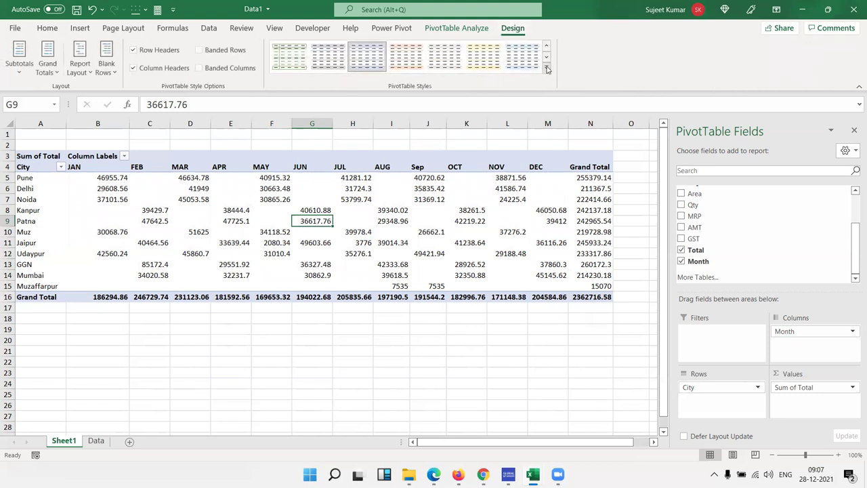
{"action": "left_click", "coordinate": [546, 69]}
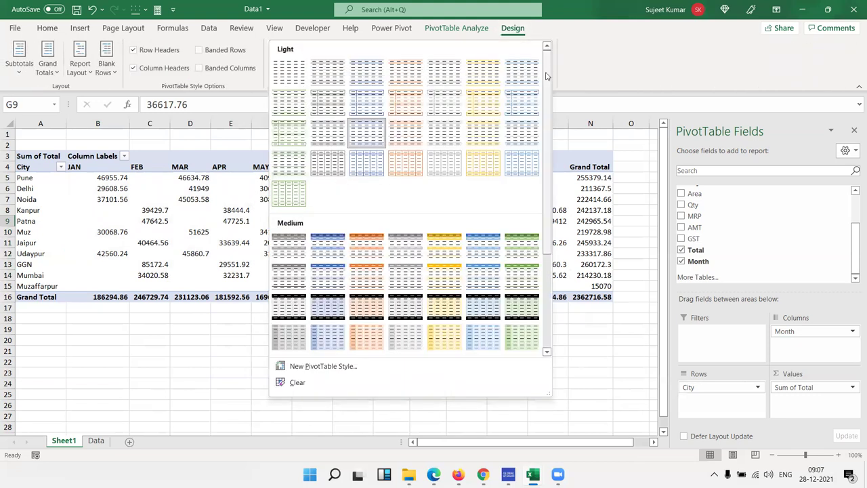
{"action": "key", "text": "Escape"}
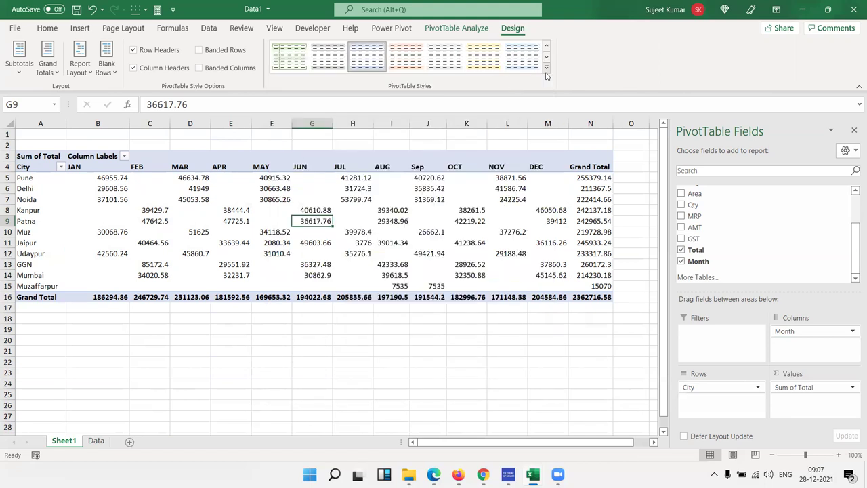
{"action": "left_click", "coordinate": [47, 28]}
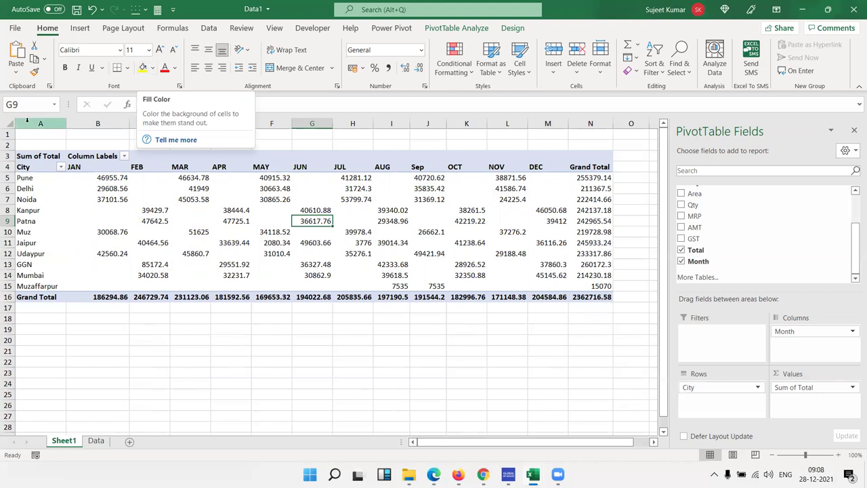
Expand the PivotTable Design styles gallery and scroll down to the Dark styles.
{"action": "left_click", "coordinate": [42, 168]}
{"action": "left_click_drag", "start_coordinate": [42, 168], "coordinate": [536, 289]}
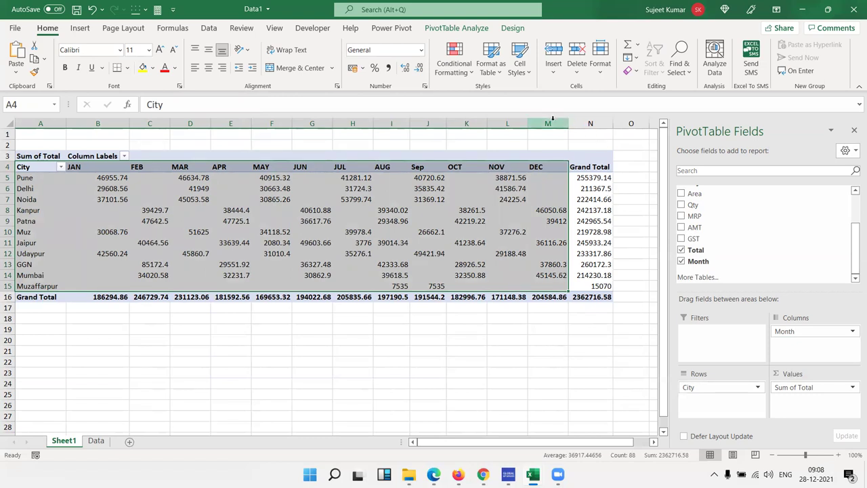
{"action": "left_click", "coordinate": [514, 197]}
{"action": "left_click", "coordinate": [521, 31]}
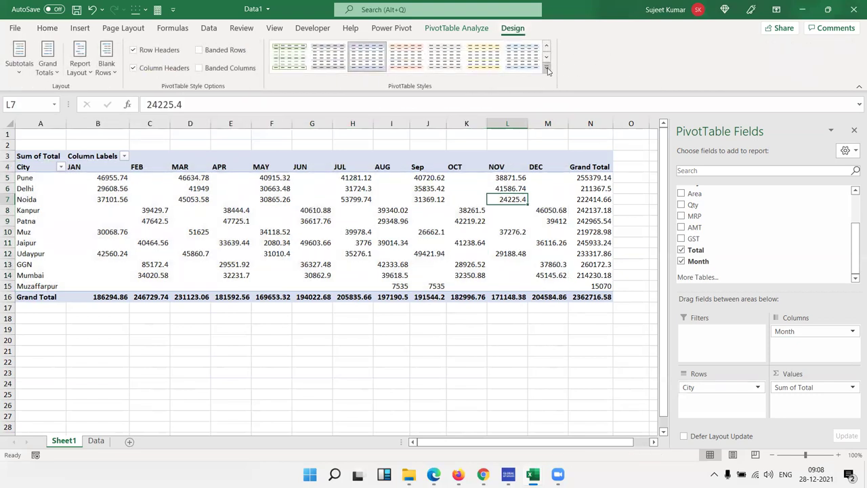
{"action": "left_click", "coordinate": [546, 69]}
{"action": "scroll", "coordinate": [413, 270], "scroll_direction": "down", "scroll_amount": 3}
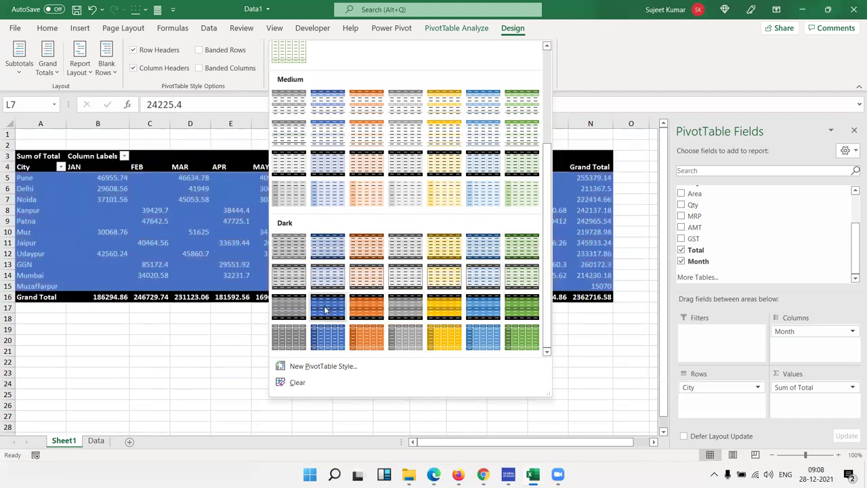
Define new PivotTable Style 1 with a dark navy First Row Stripe fill and save it.
{"action": "left_click", "coordinate": [323, 366]}
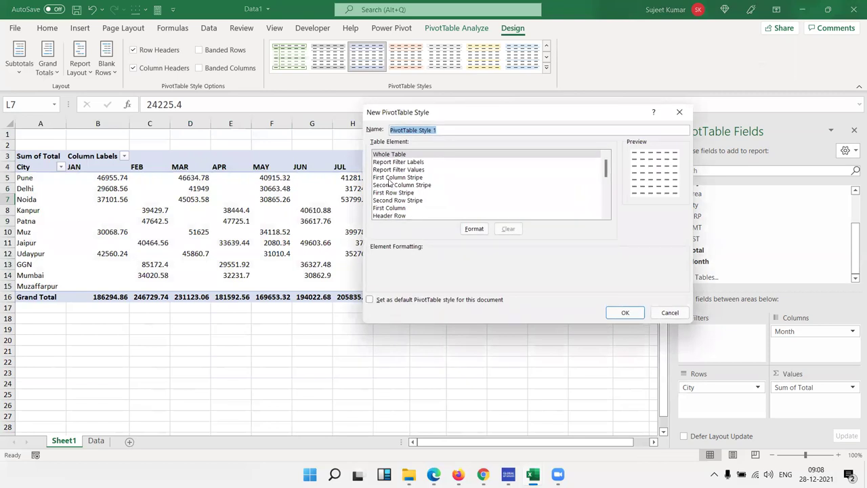
{"action": "left_click", "coordinate": [390, 180]}
{"action": "left_click", "coordinate": [391, 206]}
{"action": "left_click", "coordinate": [390, 194]}
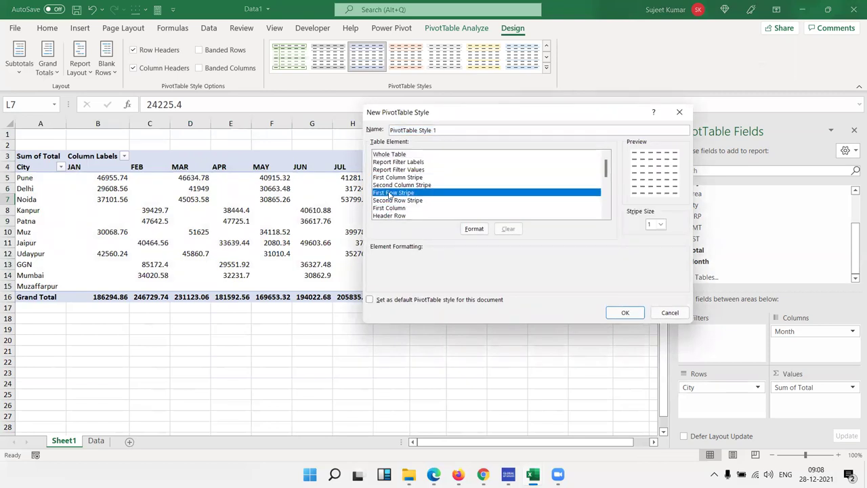
{"action": "left_click", "coordinate": [474, 230]}
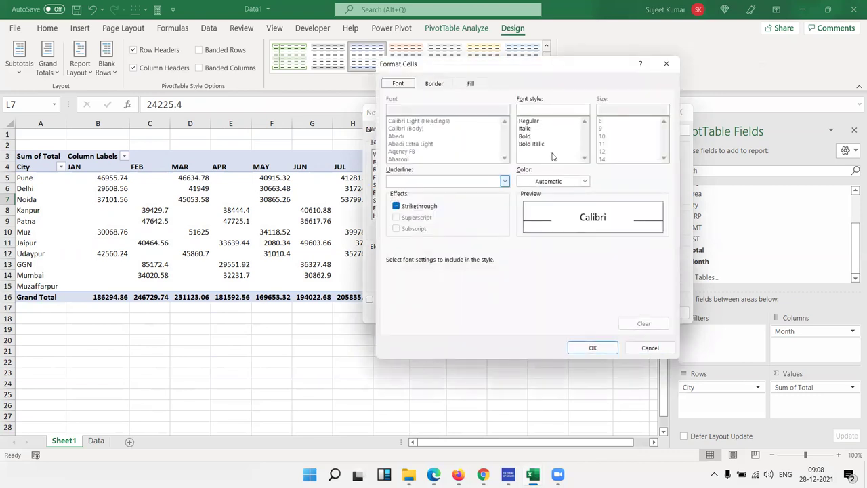
{"action": "left_click", "coordinate": [584, 181]}
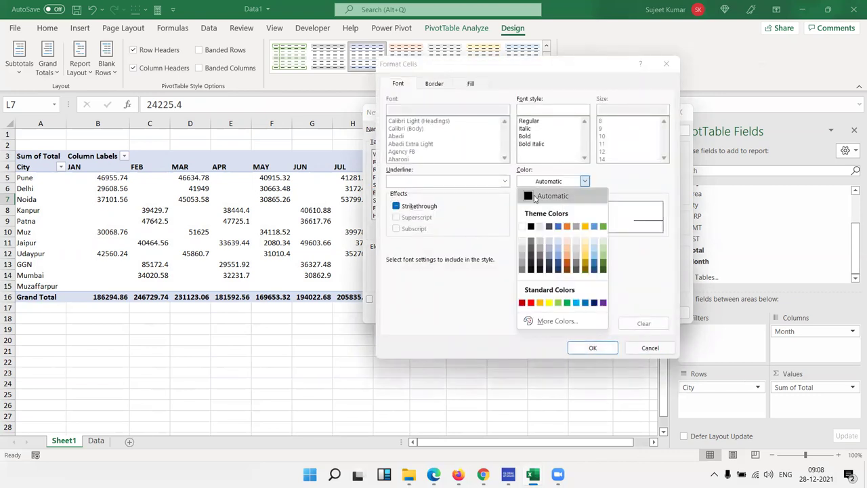
{"action": "left_click", "coordinate": [534, 197]}
{"action": "left_click", "coordinate": [473, 184]}
{"action": "left_click", "coordinate": [471, 84]}
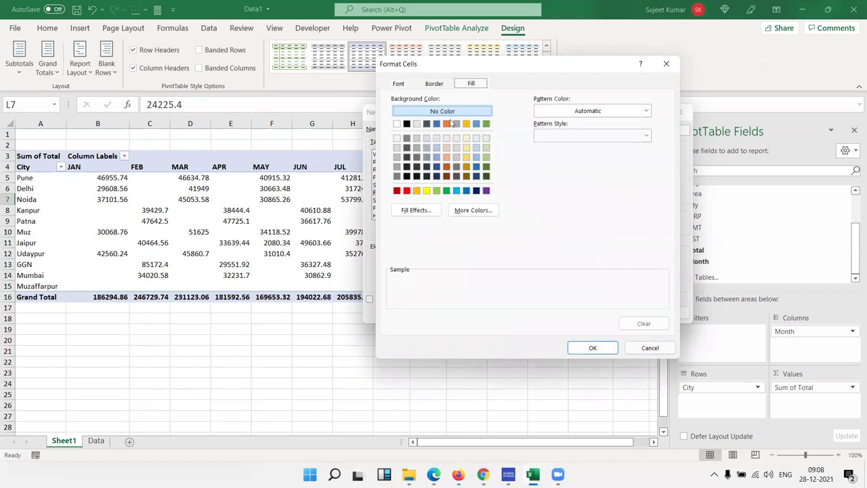
{"action": "left_click", "coordinate": [476, 190]}
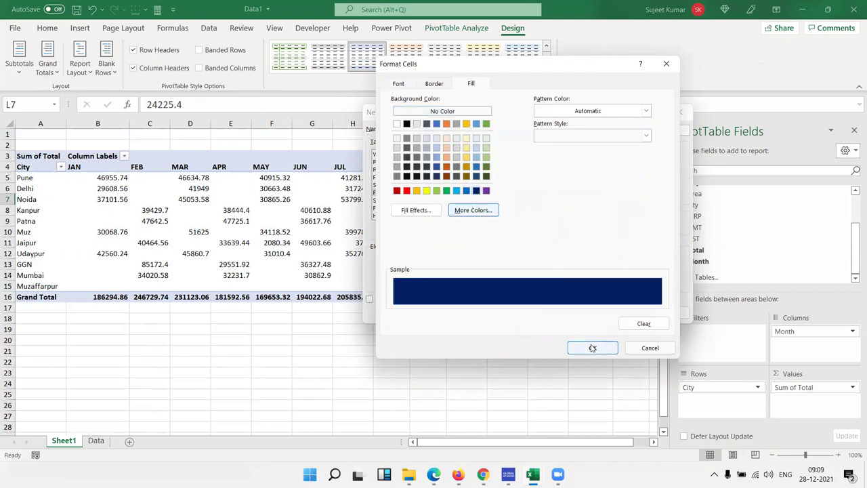
{"action": "left_click", "coordinate": [592, 348]}
{"action": "left_click", "coordinate": [639, 314]}
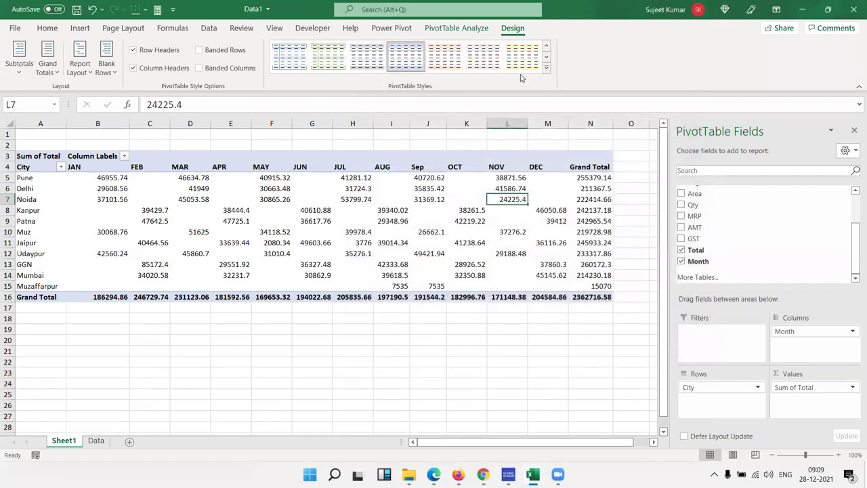
Apply a Medium PivotTable style with black header and Grand Total rows.
{"action": "left_click", "coordinate": [546, 67]}
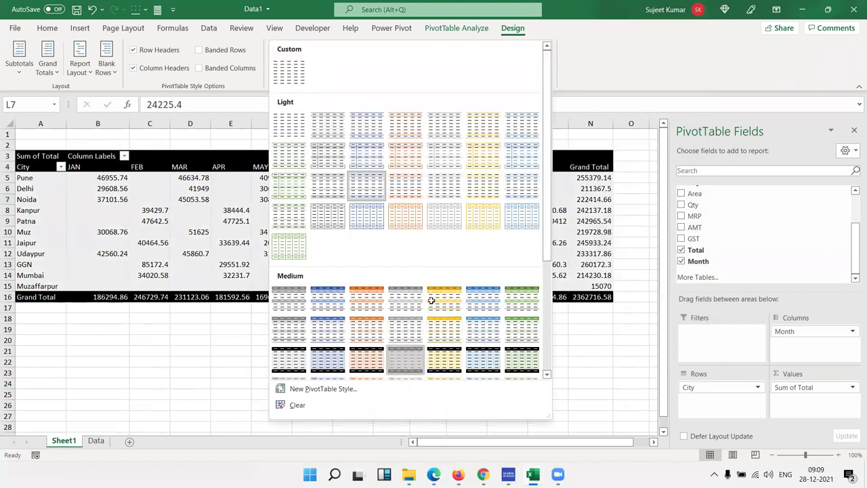
{"action": "left_click", "coordinate": [390, 264]}
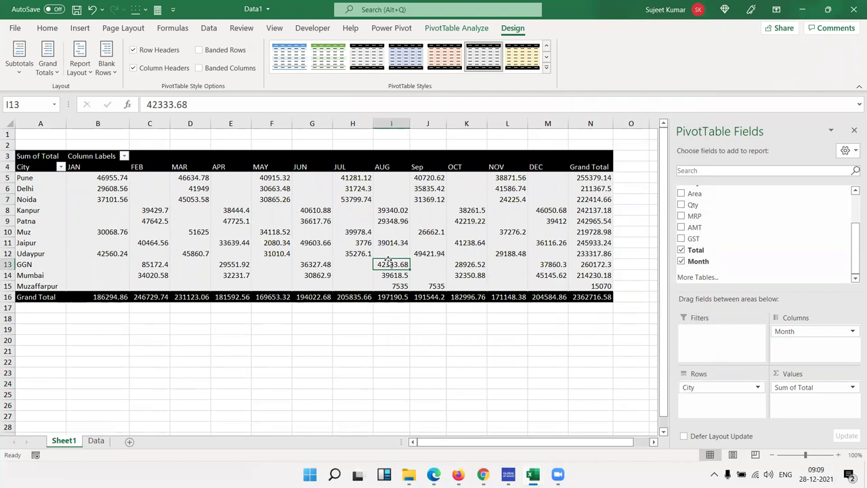
{"action": "scroll", "coordinate": [240, 200], "scroll_direction": "down", "scroll_amount": 7}
{"action": "scroll", "coordinate": [240, 201], "scroll_direction": "up", "scroll_amount": 7}
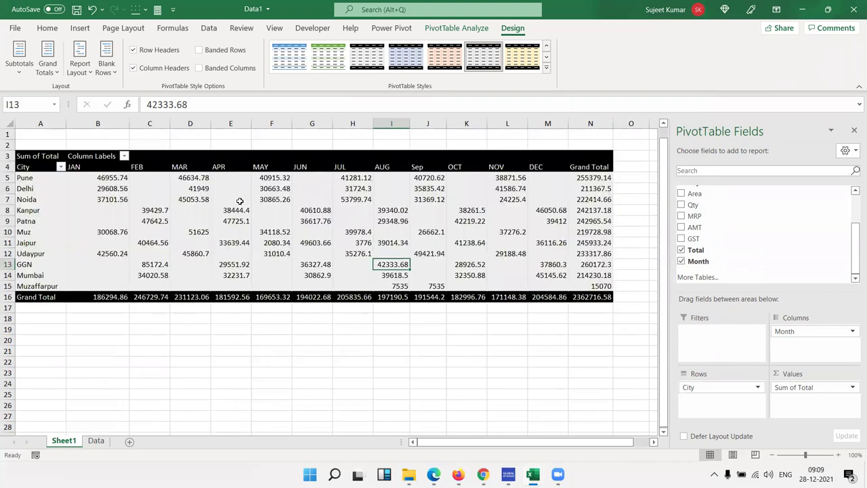
Click and select cells in the restyled pivot table.
{"action": "left_click", "coordinate": [279, 212]}
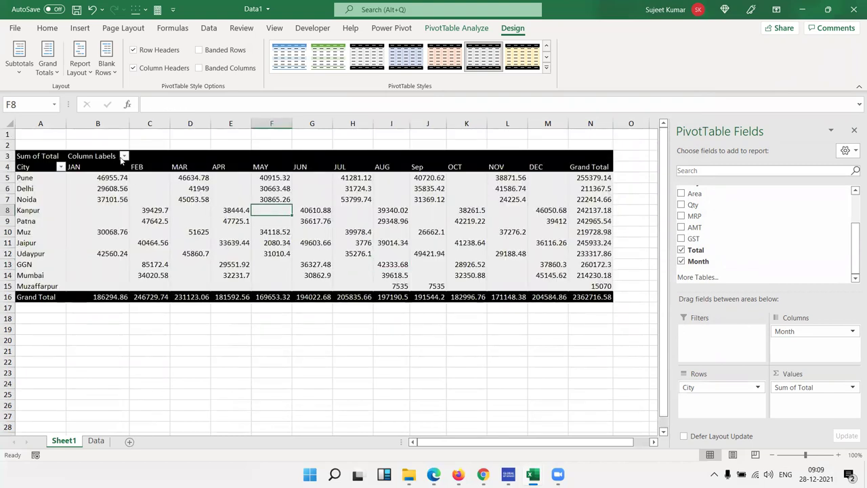
{"action": "mouse_move", "coordinate": [190, 199]}
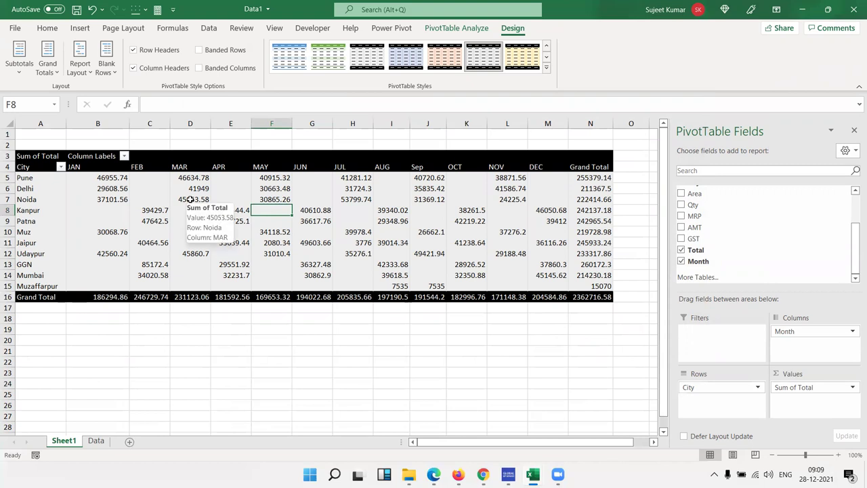
{"action": "left_click", "coordinate": [117, 215]}
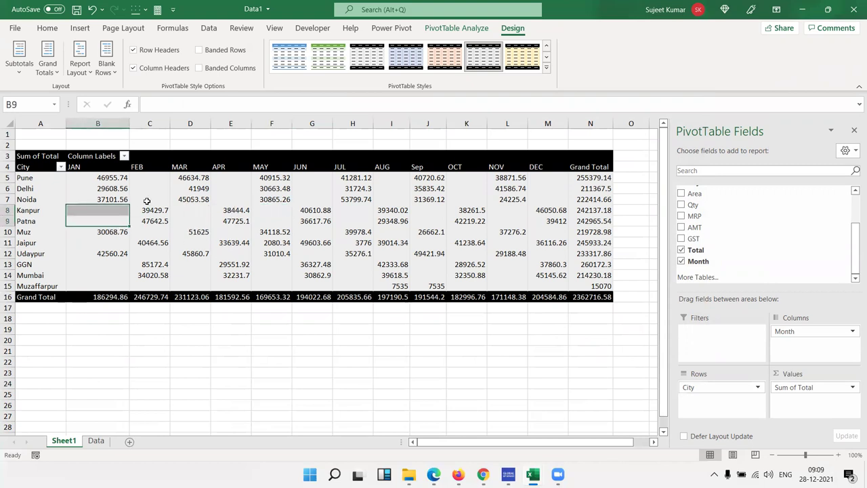
{"action": "left_click", "coordinate": [149, 200]}
{"action": "left_click_drag", "start_coordinate": [150, 186], "coordinate": [150, 178]}
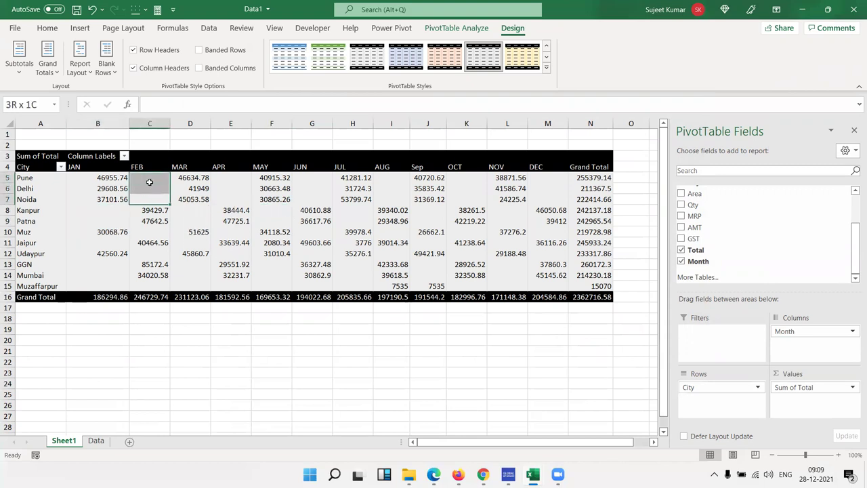
{"action": "left_click", "coordinate": [267, 211]}
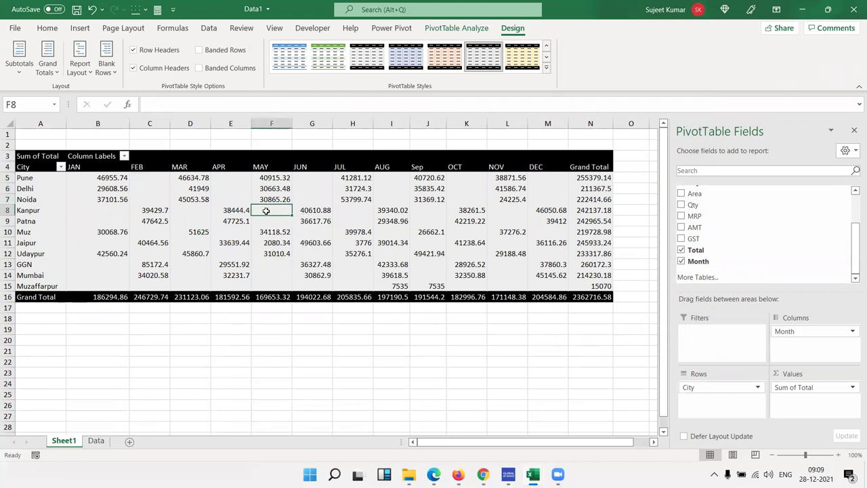
Set the PivotTable options so empty cells show 0.
{"action": "right_click", "coordinate": [267, 212]}
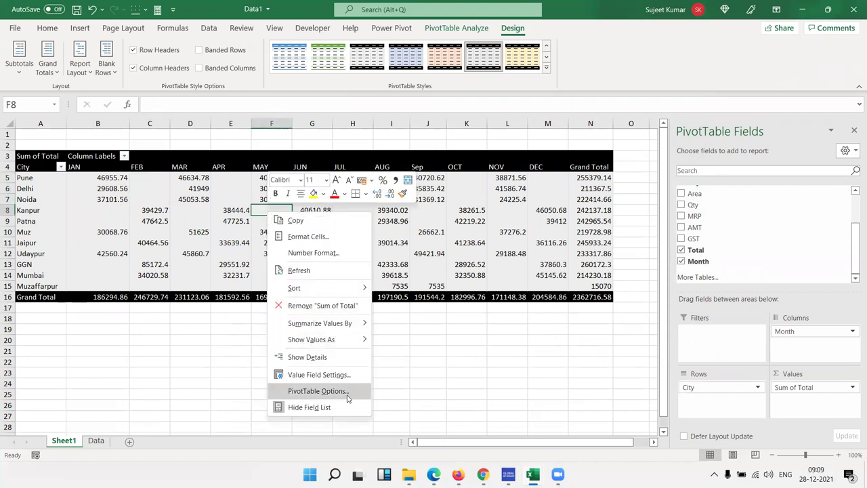
{"action": "left_click", "coordinate": [348, 398]}
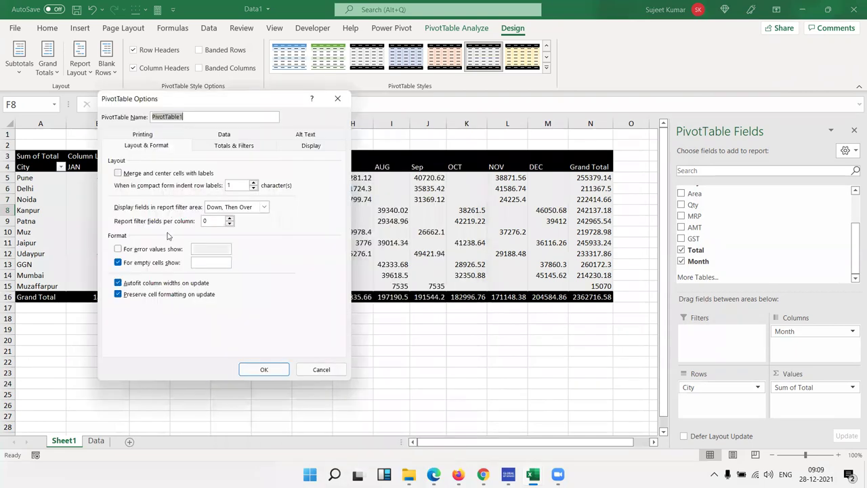
{"action": "left_click", "coordinate": [198, 264]}
{"action": "type", "text": "0"}
{"action": "key", "text": "Return"}
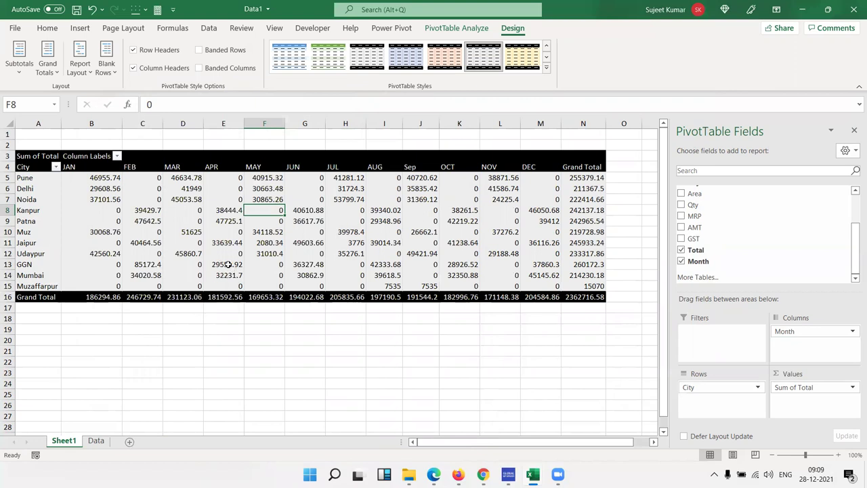
Select the new zero cells, including Kanpur and Patna's JUL and Delhi's APR.
{"action": "left_click", "coordinate": [271, 275]}
{"action": "left_click", "coordinate": [361, 288]}
{"action": "left_click_drag", "start_coordinate": [349, 275], "coordinate": [349, 264]}
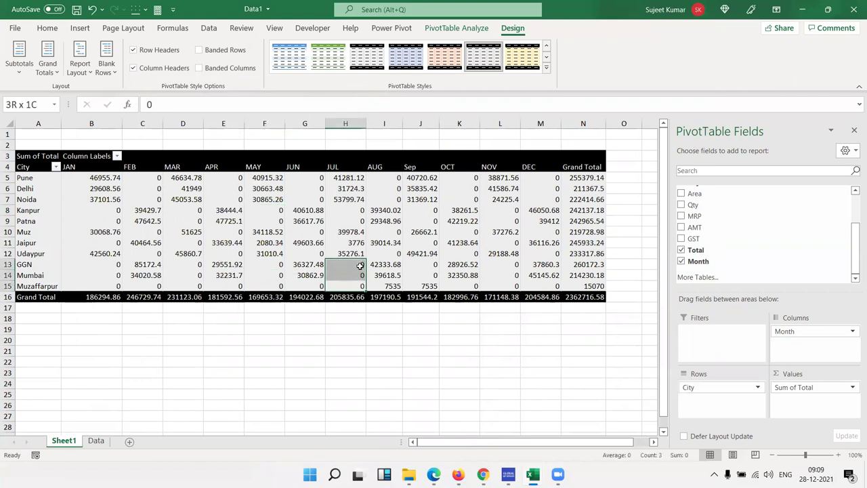
{"action": "left_click_drag", "start_coordinate": [353, 221], "coordinate": [352, 210]}
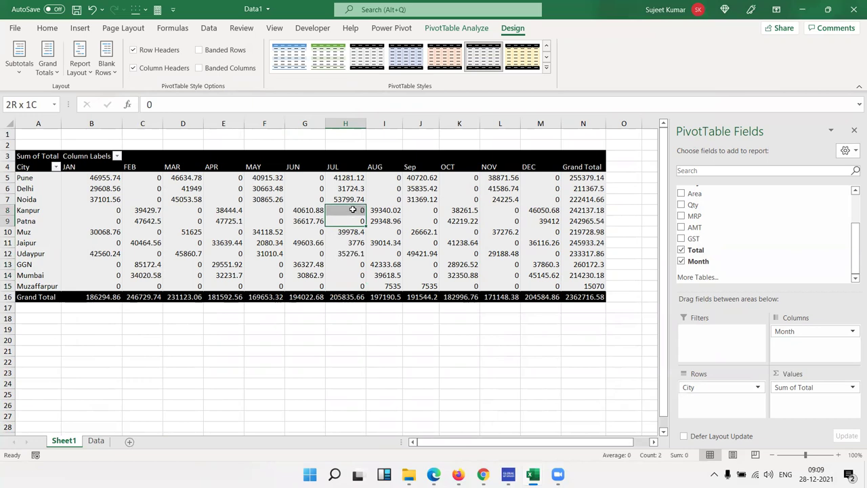
{"action": "left_click", "coordinate": [227, 207]}
{"action": "left_click", "coordinate": [225, 189]}
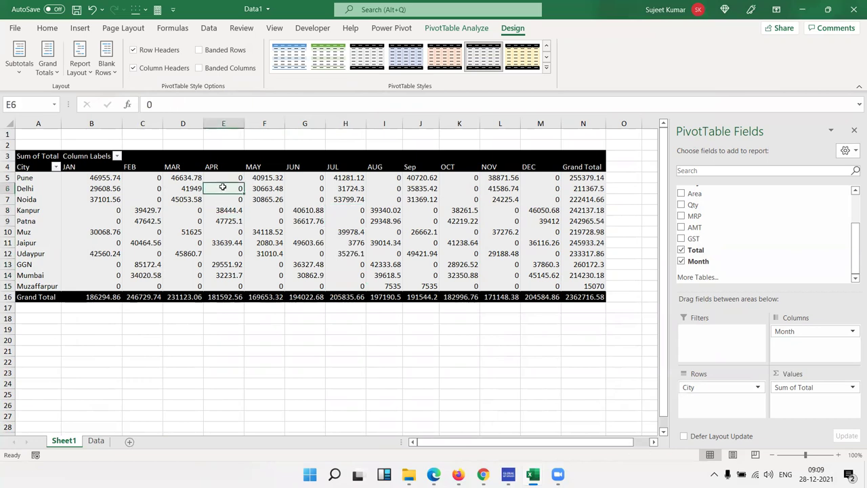
Reopen PivotTable Options to check the empty-cell setting, then cancel without changes.
{"action": "right_click", "coordinate": [225, 187]}
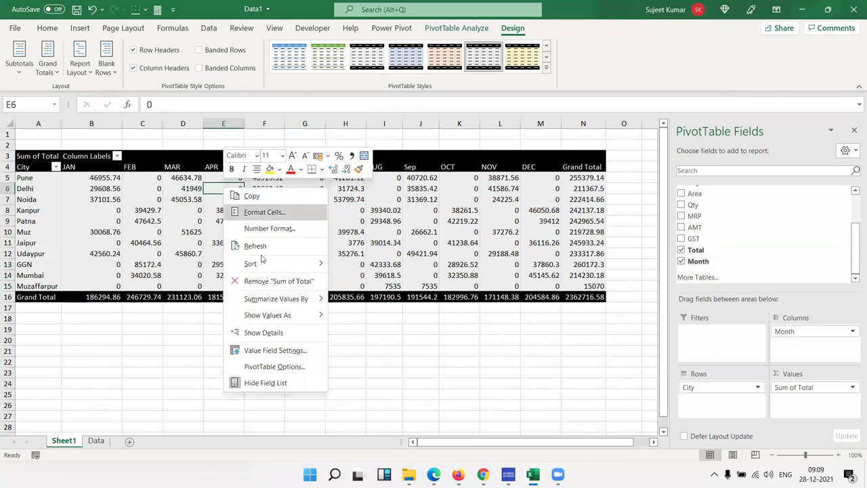
{"action": "left_click", "coordinate": [261, 366]}
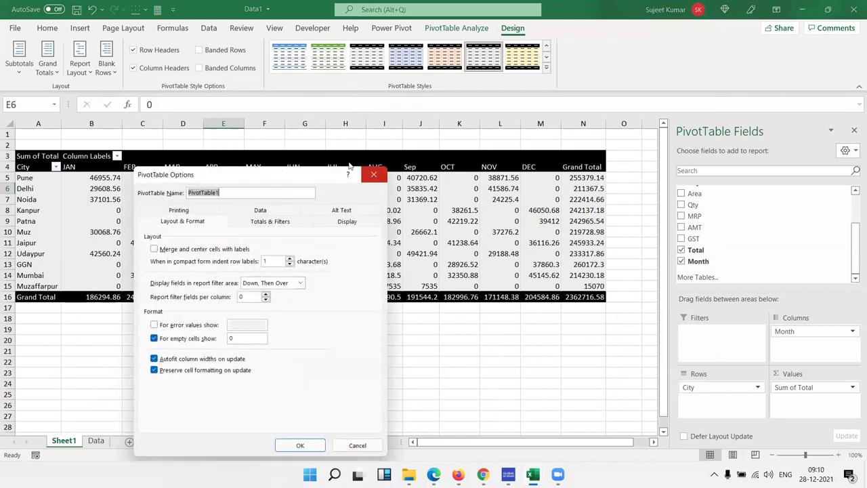
{"action": "left_click_drag", "start_coordinate": [284, 177], "coordinate": [562, 110]}
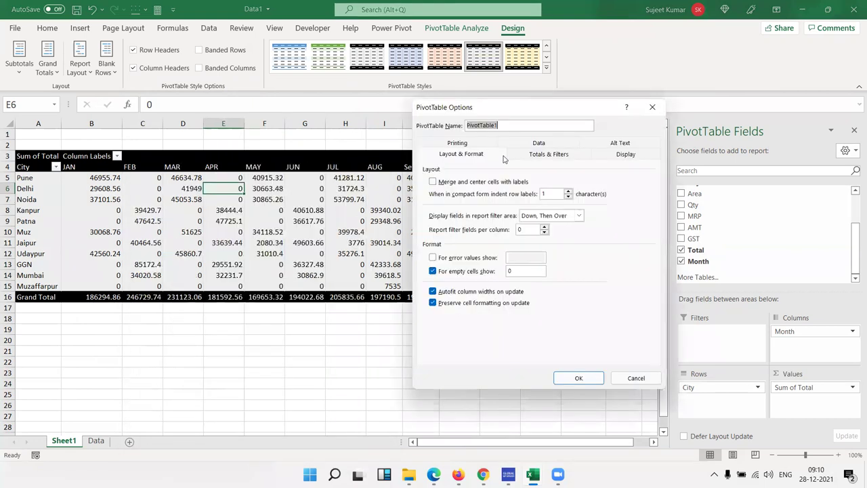
{"action": "left_click", "coordinate": [636, 379]}
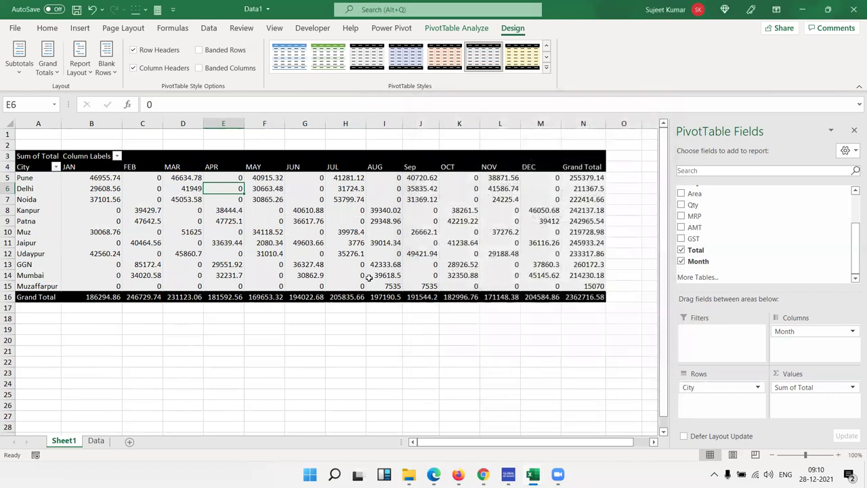
{"action": "left_click", "coordinate": [98, 241]}
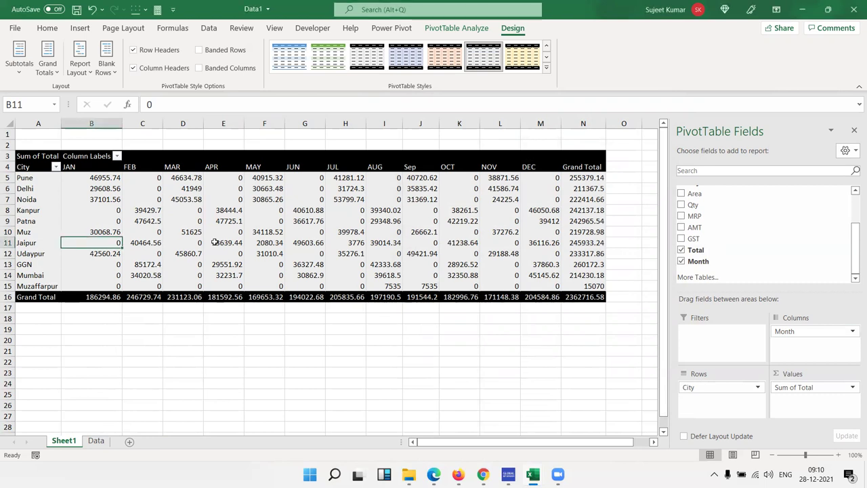
{"action": "left_click", "coordinate": [75, 167]}
{"action": "left_click_drag", "start_coordinate": [74, 167], "coordinate": [539, 171]}
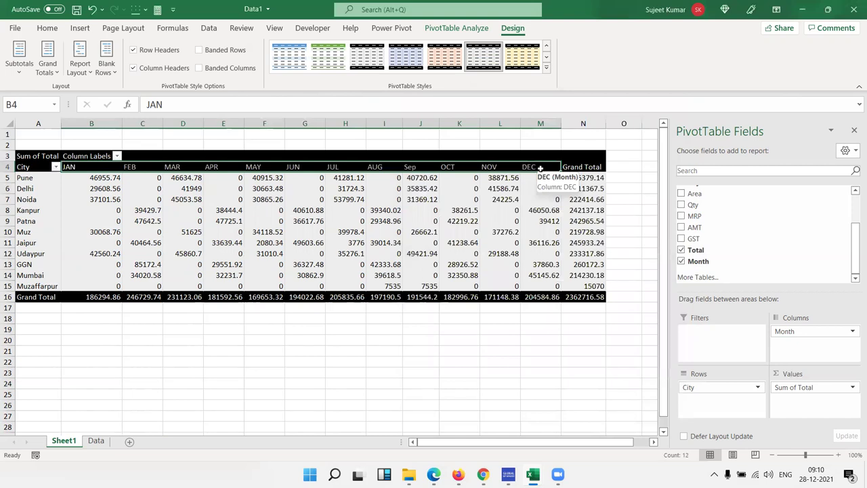
Move Month into Rows under City and collapse Pune and Delhi to their totals.
{"action": "mouse_move", "coordinate": [799, 331]}
{"action": "left_mouse_down"}
{"action": "mouse_move", "coordinate": [737, 421]}
{"action": "mouse_move", "coordinate": [722, 414]}
{"action": "left_mouse_up"}
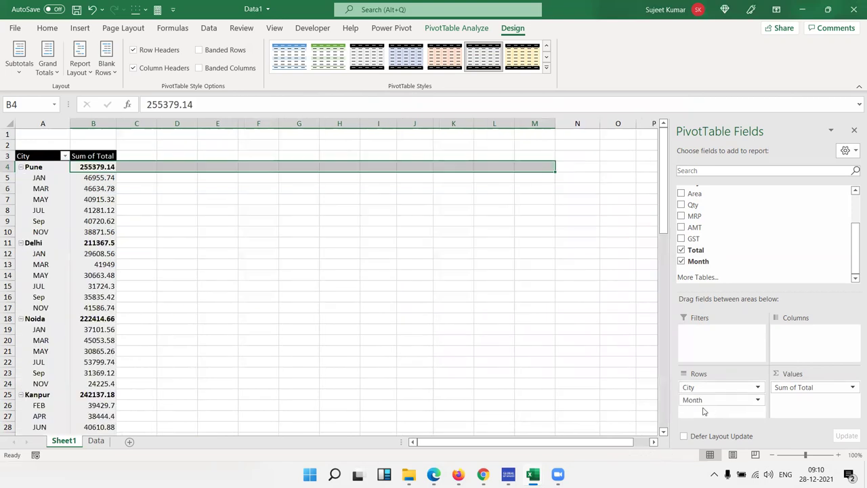
{"action": "scroll", "coordinate": [63, 196], "scroll_direction": "down", "scroll_amount": 15}
{"action": "scroll", "coordinate": [41, 212], "scroll_direction": "up", "scroll_amount": 15}
{"action": "left_click", "coordinate": [21, 166]}
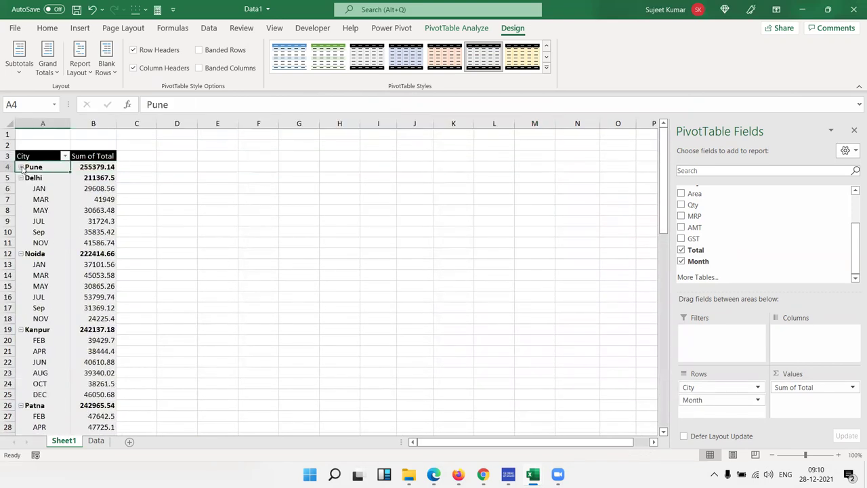
{"action": "left_click", "coordinate": [21, 178]}
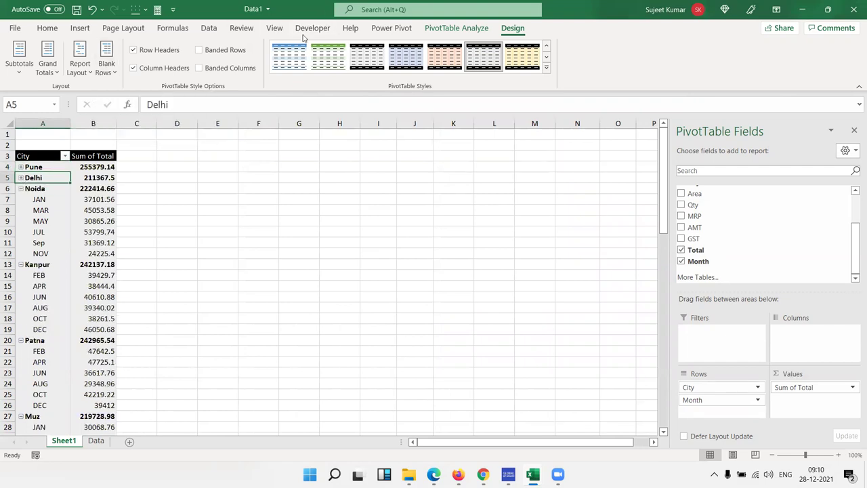
{"action": "left_click", "coordinate": [439, 30]}
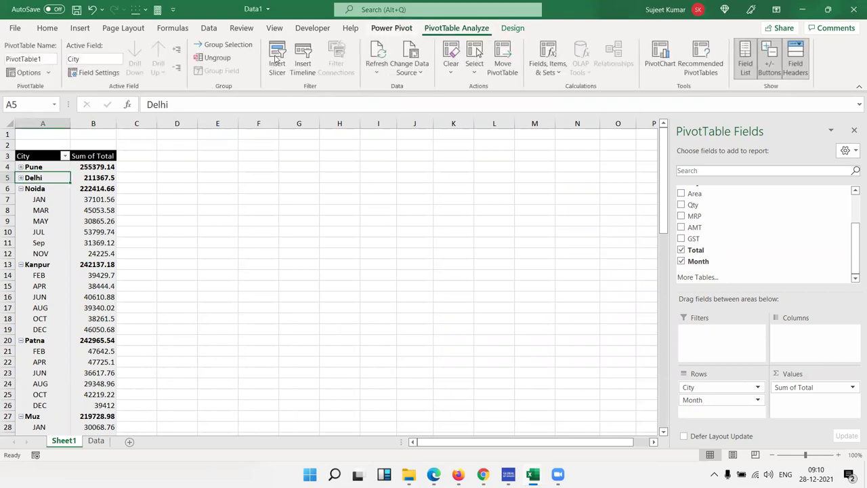
Collapse every city in the PivotTable to its total using Expand/Collapse Field.
{"action": "left_click", "coordinate": [176, 69]}
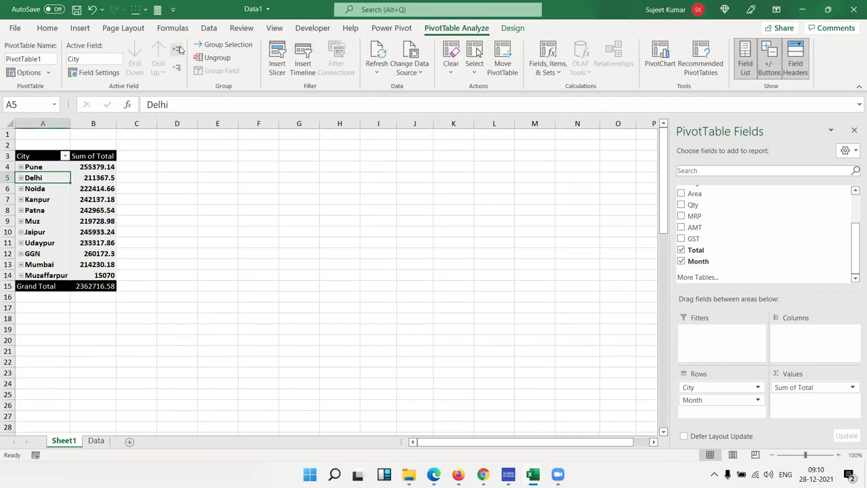
{"action": "left_click", "coordinate": [176, 49]}
{"action": "left_click", "coordinate": [176, 69]}
{"action": "left_click", "coordinate": [177, 49]}
{"action": "left_click", "coordinate": [178, 71]}
{"action": "left_click", "coordinate": [167, 197]}
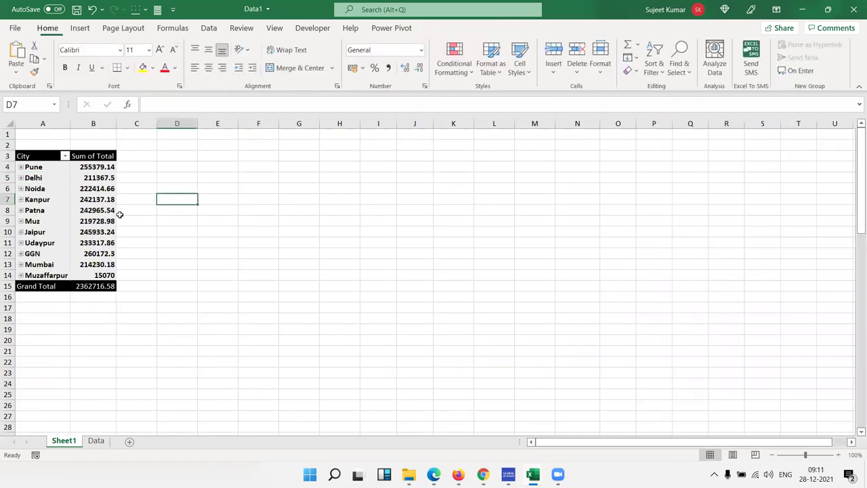
Expand Kanpur alone to show its months and select its month rows.
{"action": "left_click", "coordinate": [39, 202]}
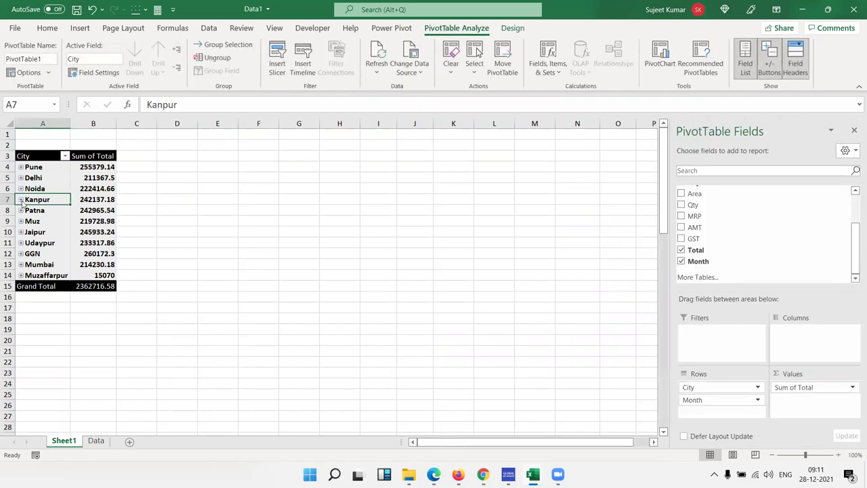
{"action": "left_click", "coordinate": [21, 199]}
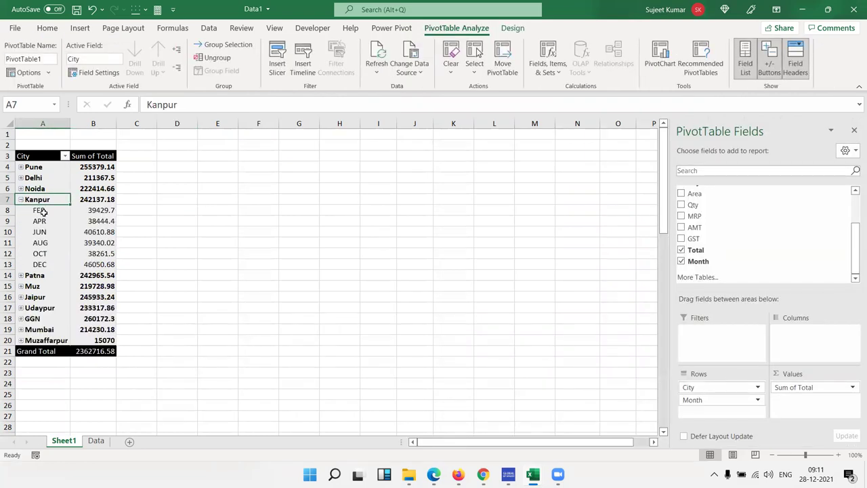
{"action": "left_click_drag", "start_coordinate": [38, 210], "coordinate": [100, 266]}
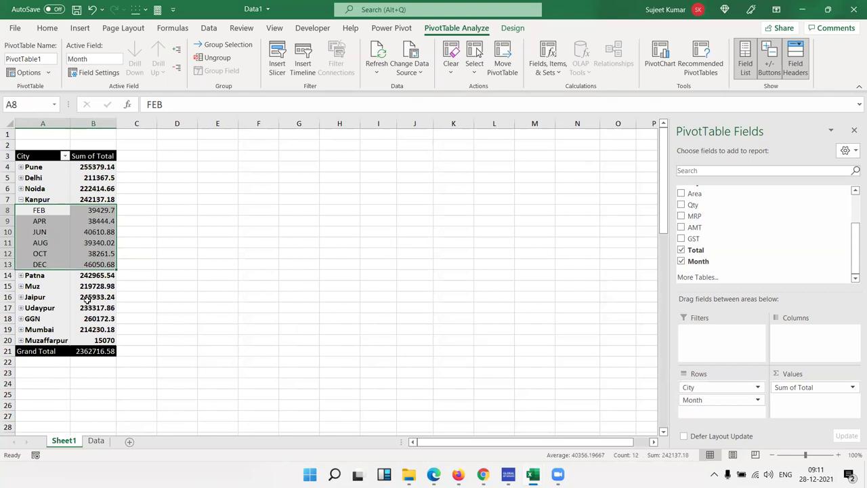
{"action": "mouse_move", "coordinate": [87, 298]}
Collapse Kanpur, re-expand all cities to their months, and select columns A:B.
{"action": "left_click", "coordinate": [21, 199]}
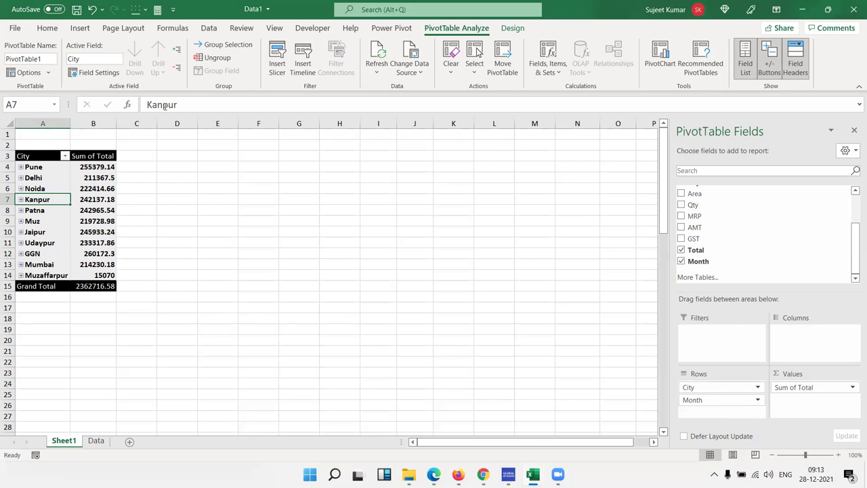
{"action": "left_click", "coordinate": [177, 51]}
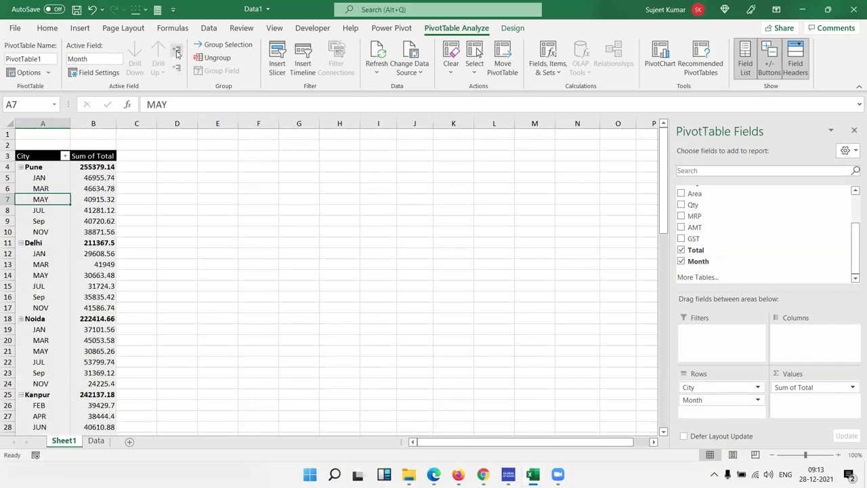
{"action": "left_click", "coordinate": [43, 123]}
{"action": "left_click_drag", "start_coordinate": [74, 127], "coordinate": [93, 123]}
{"action": "key", "text": "ctrl+c"}
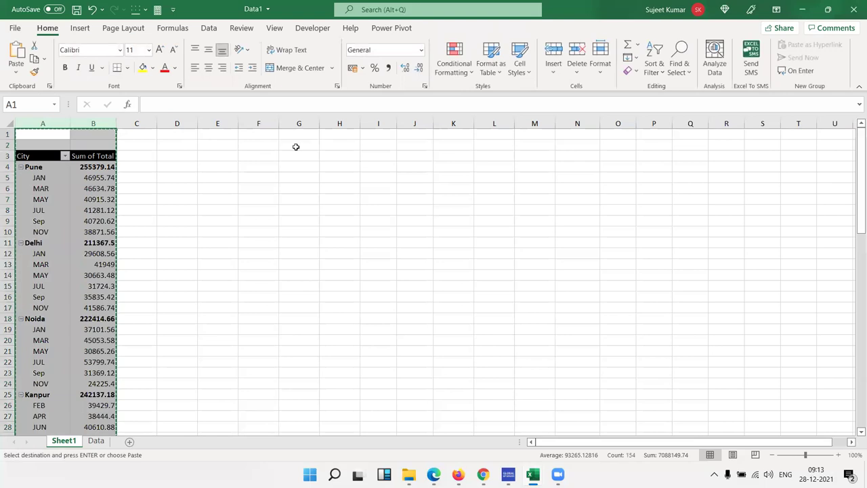
{"action": "left_click", "coordinate": [379, 136]}
{"action": "left_click", "coordinate": [15, 70]}
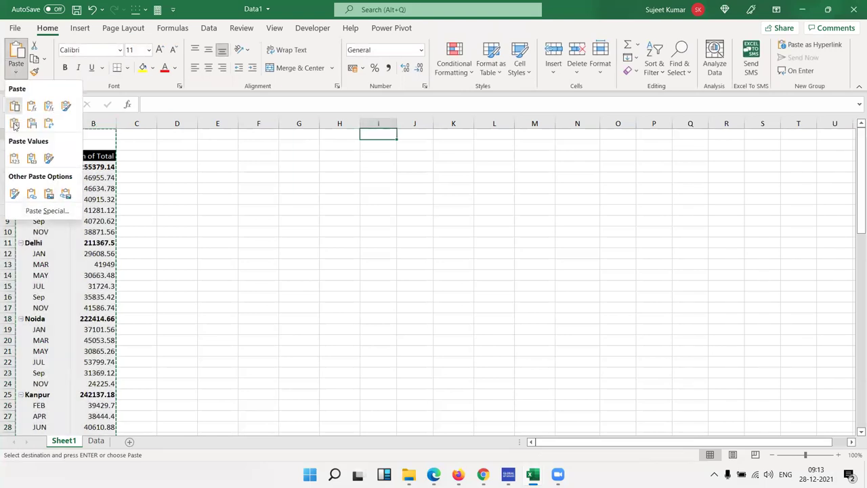
{"action": "left_click", "coordinate": [17, 158]}
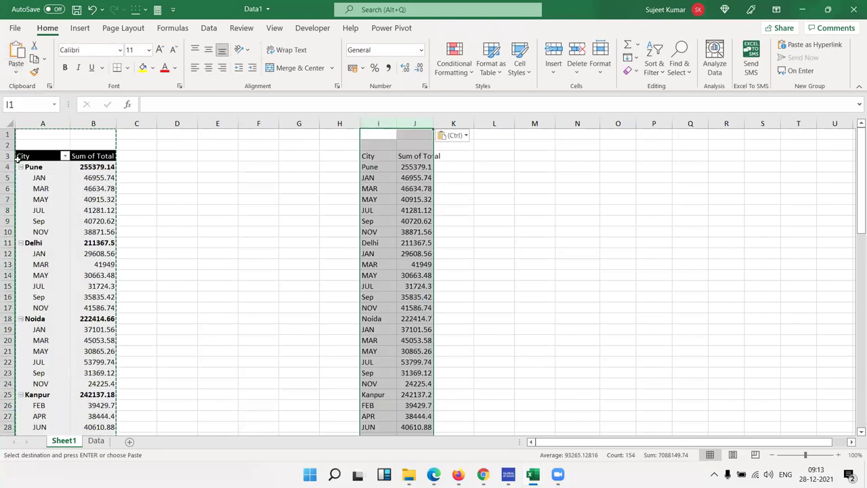
{"action": "left_click", "coordinate": [379, 177]}
{"action": "left_click_drag", "start_coordinate": [433, 126], "coordinate": [441, 126]}
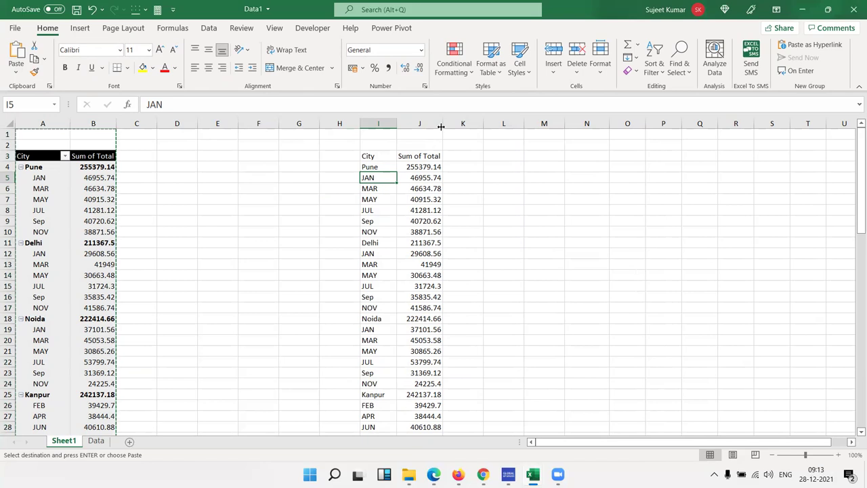
{"action": "left_click_drag", "start_coordinate": [376, 122], "coordinate": [409, 123]}
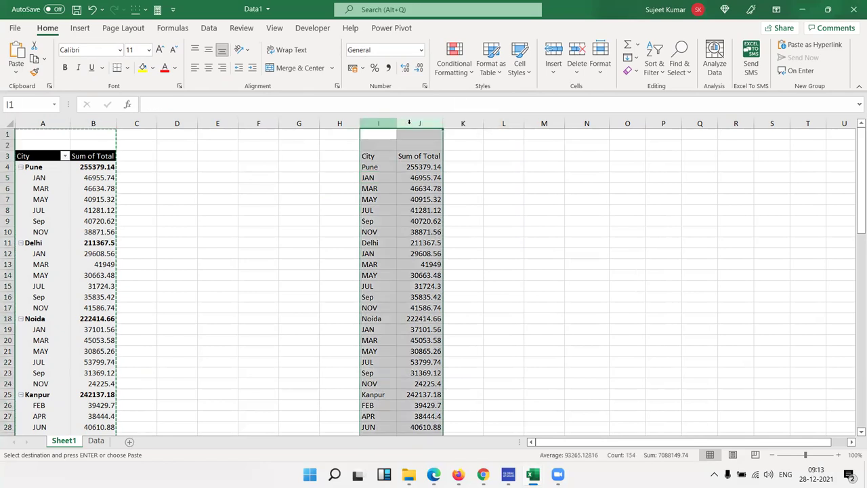
{"action": "key", "text": "ctrl+minus"}
Apply the Tabular report layout to the PivotTable.
{"action": "left_click", "coordinate": [91, 193]}
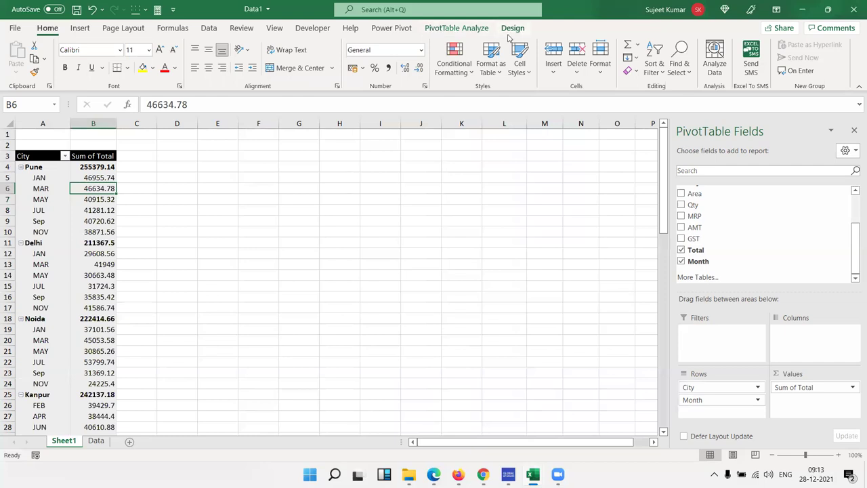
{"action": "left_click", "coordinate": [512, 28]}
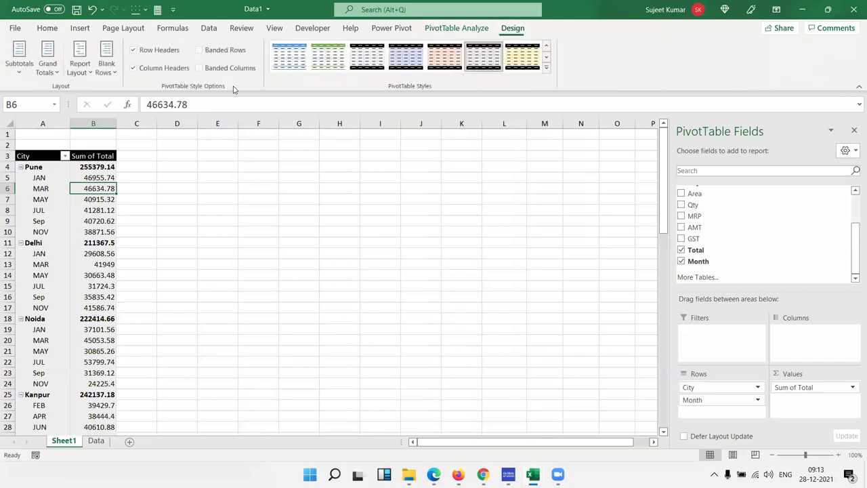
{"action": "left_click", "coordinate": [80, 75]}
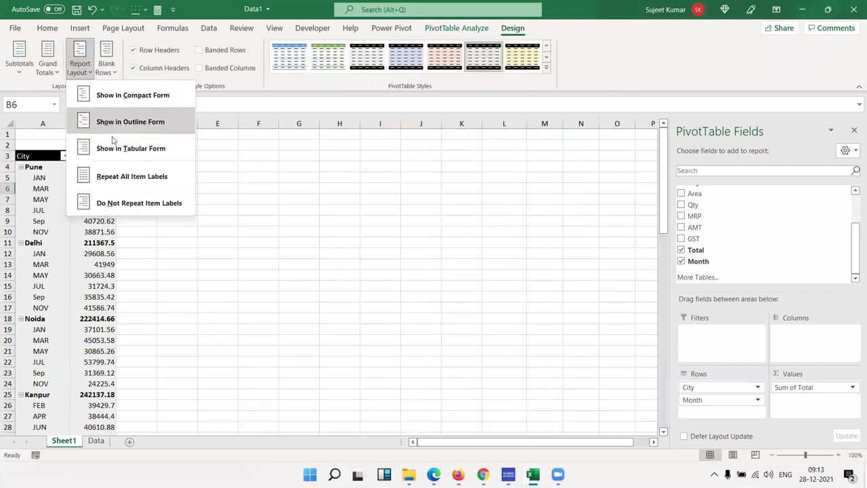
{"action": "left_click", "coordinate": [113, 147]}
Turn on Classic PivotTable layout in the PivotTable Options Display settings.
{"action": "left_click", "coordinate": [111, 177]}
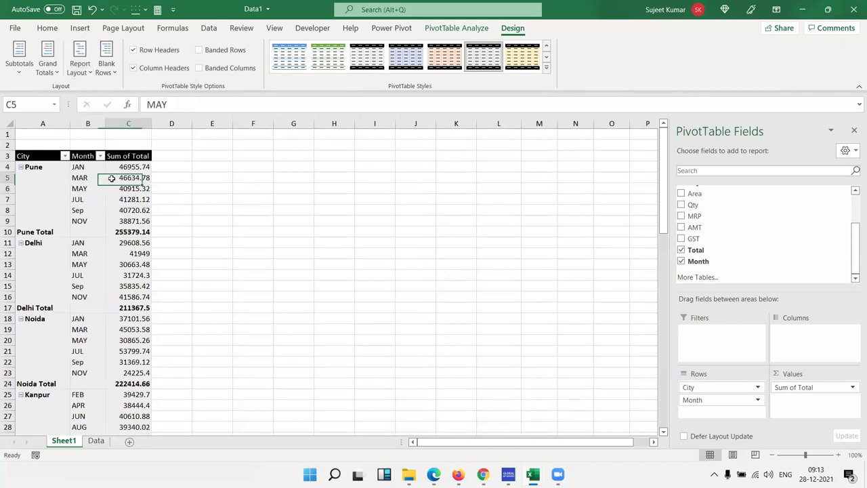
{"action": "right_click", "coordinate": [112, 177]}
{"action": "left_click", "coordinate": [163, 356]}
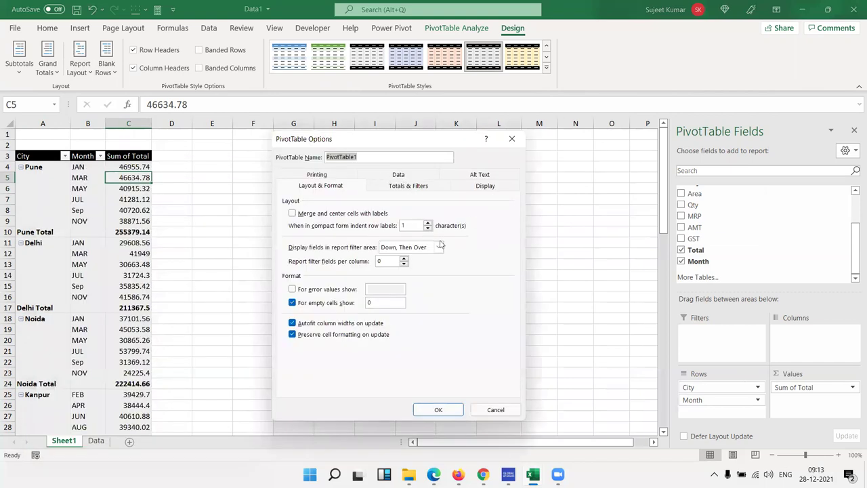
{"action": "left_click", "coordinate": [486, 186]}
{"action": "left_click", "coordinate": [301, 275]}
{"action": "left_click", "coordinate": [438, 409]}
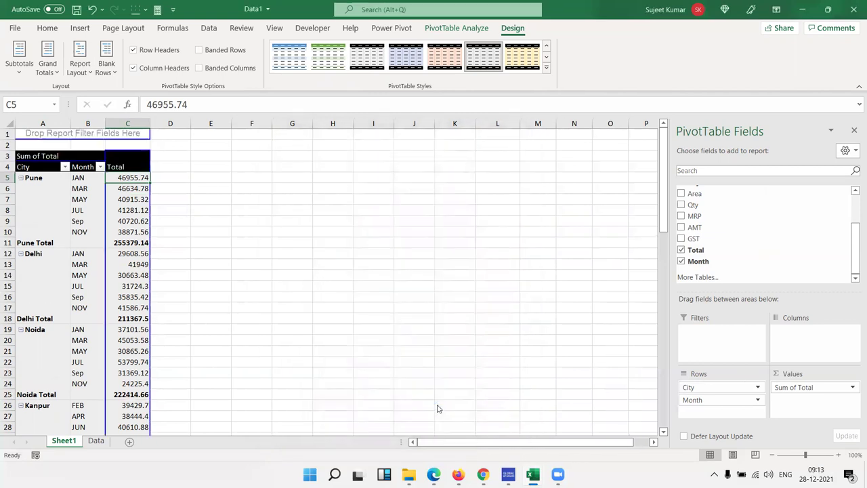
{"action": "left_click", "coordinate": [74, 210]}
{"action": "scroll", "coordinate": [110, 235], "scroll_direction": "down", "scroll_amount": 10}
Select the Pune Total and Delhi Total subtotal rows in the pivot.
{"action": "scroll", "coordinate": [110, 234], "scroll_direction": "up", "scroll_amount": 10}
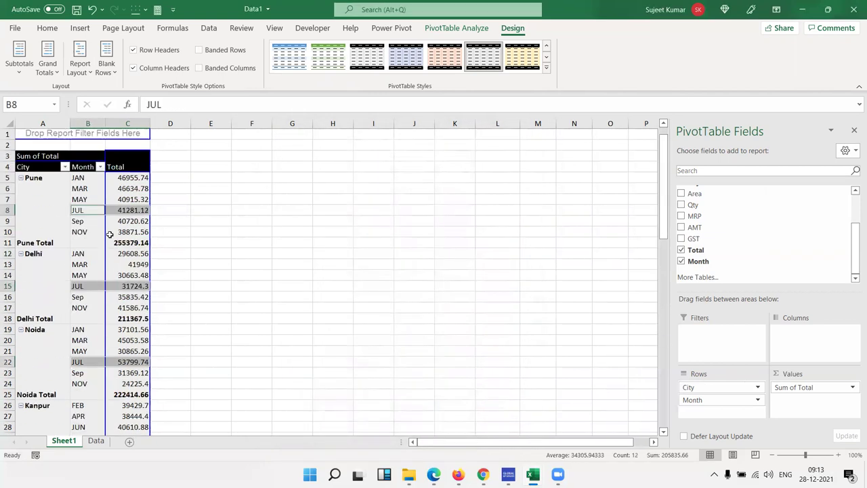
{"action": "left_click", "coordinate": [195, 242]}
{"action": "left_click", "coordinate": [40, 244]}
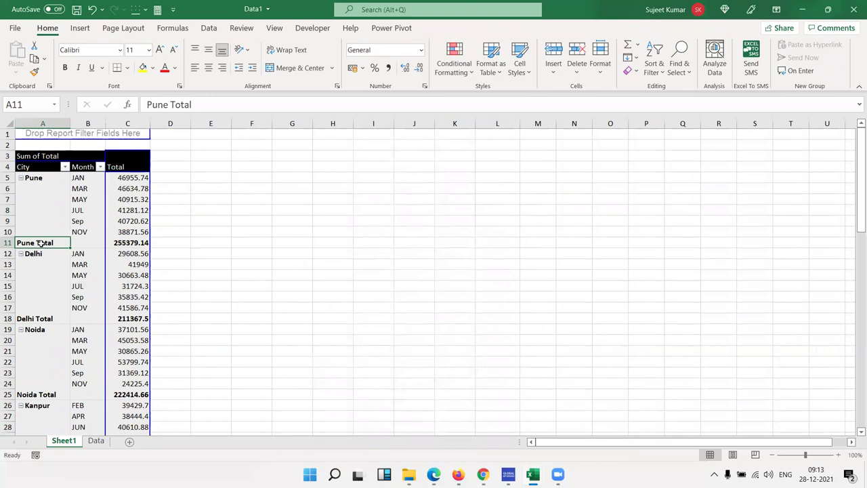
{"action": "left_click", "coordinate": [40, 244]}
{"action": "left_click_drag", "start_coordinate": [40, 243], "coordinate": [34, 254]}
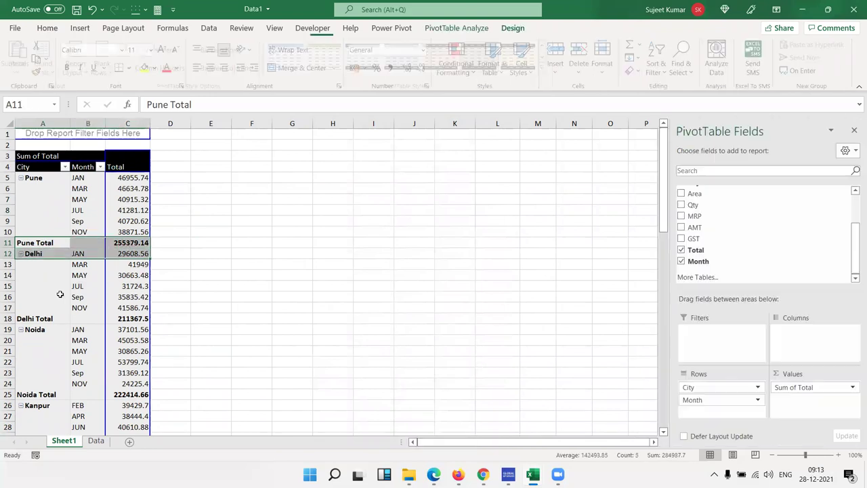
{"action": "left_click", "coordinate": [22, 318]}
{"action": "scroll", "coordinate": [68, 374], "scroll_direction": "down", "scroll_amount": 7}
{"action": "scroll", "coordinate": [68, 374], "scroll_direction": "up", "scroll_amount": 7}
{"action": "left_click", "coordinate": [78, 275]}
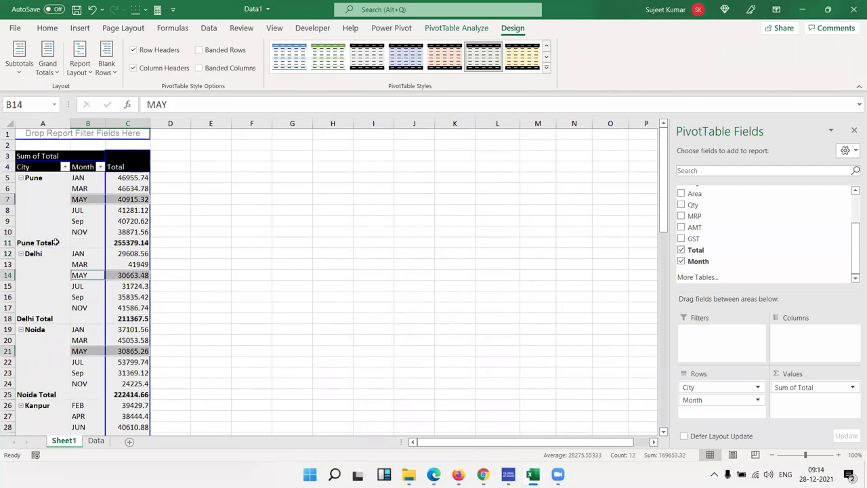
Uncheck Subtotal "City" on the Pune Total row and check Pune's month cells.
{"action": "left_click", "coordinate": [56, 243]}
{"action": "right_click", "coordinate": [56, 242]}
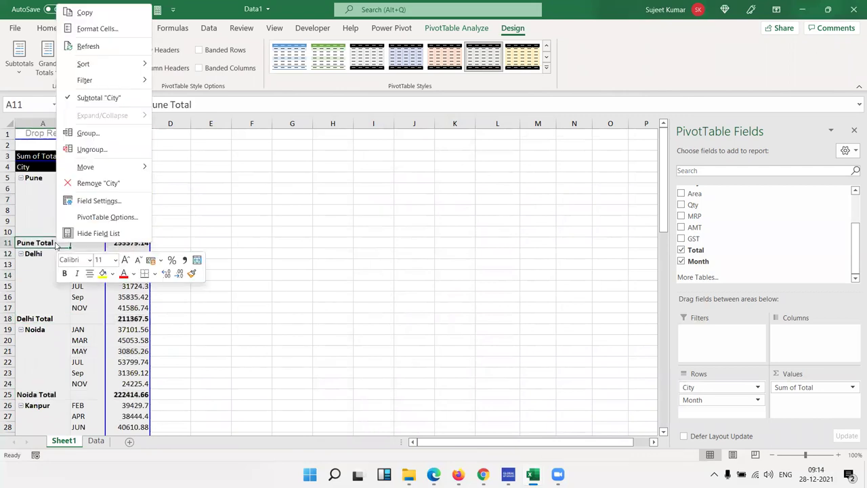
{"action": "mouse_move", "coordinate": [85, 80]}
{"action": "left_click", "coordinate": [84, 98]}
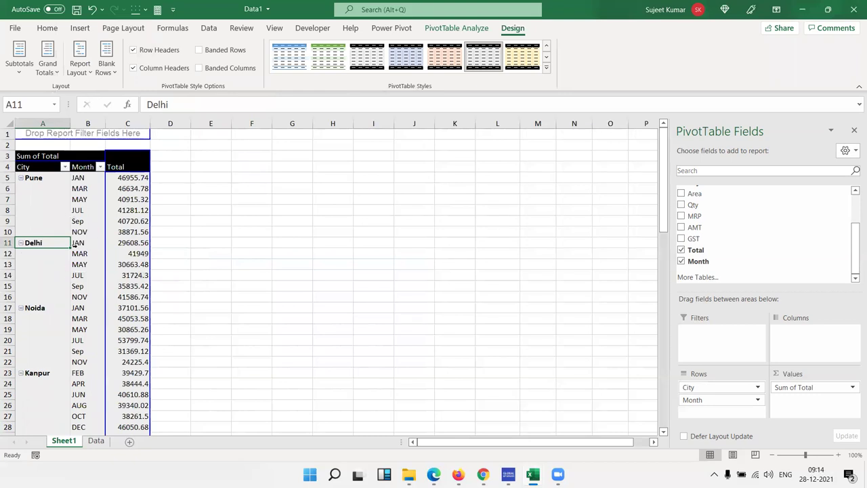
{"action": "scroll", "coordinate": [69, 221], "scroll_direction": "down", "scroll_amount": 10}
{"action": "scroll", "coordinate": [69, 221], "scroll_direction": "up", "scroll_amount": 10}
{"action": "left_click_drag", "start_coordinate": [44, 180], "coordinate": [42, 237]}
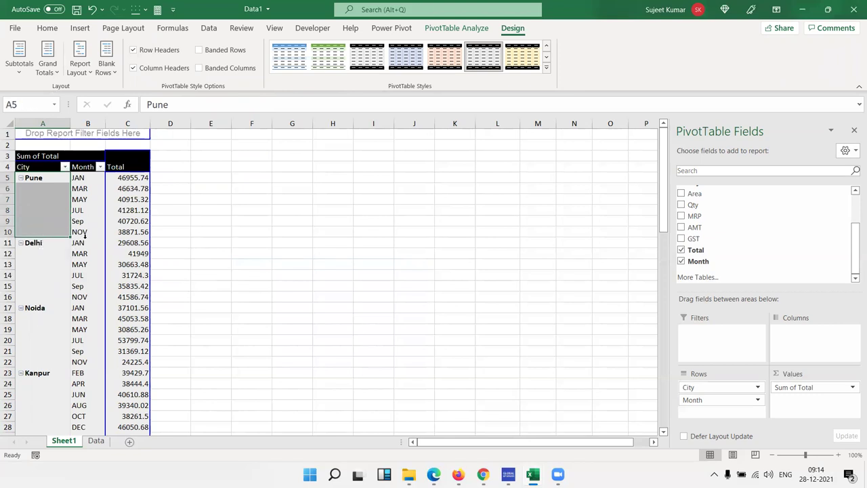
{"action": "left_click", "coordinate": [103, 221]}
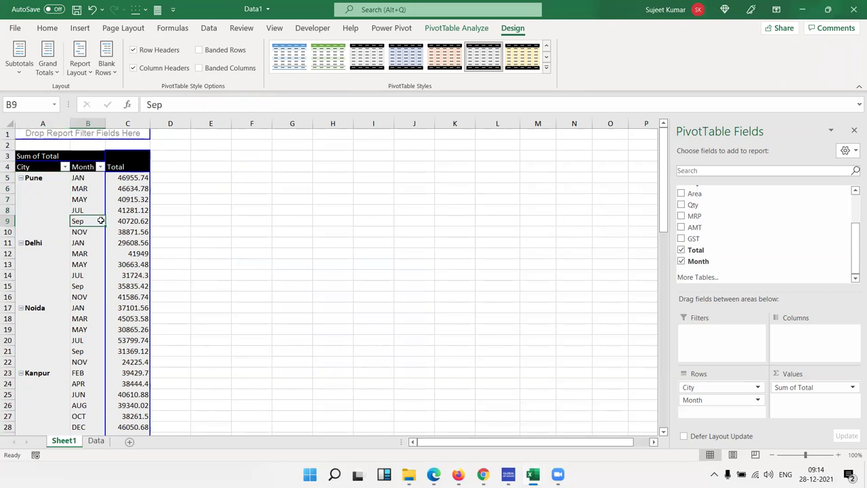
Choose Repeat All Item Labels so Pune, Delhi, Noida and Kanpur label every month.
{"action": "left_click", "coordinate": [85, 75]}
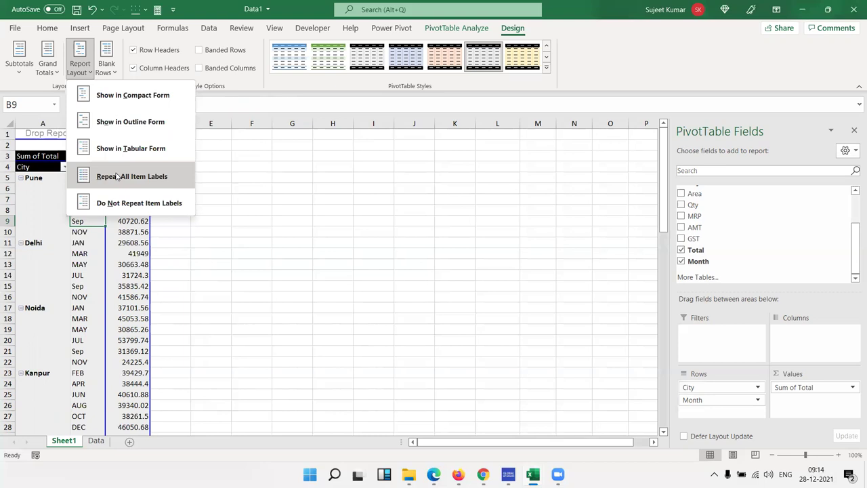
{"action": "left_click", "coordinate": [117, 176]}
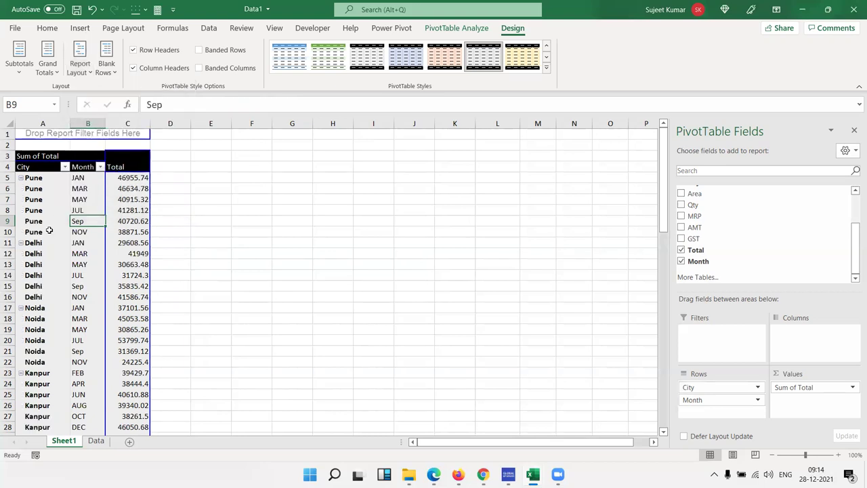
{"action": "left_click_drag", "start_coordinate": [49, 230], "coordinate": [48, 242]}
Insert a blank line after each city, then remove the blank lines again.
{"action": "left_click", "coordinate": [78, 71]}
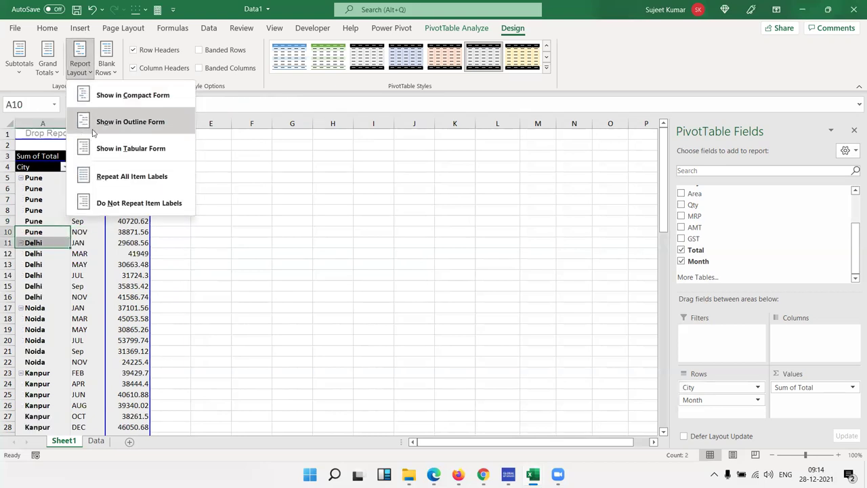
{"action": "left_click", "coordinate": [118, 147]}
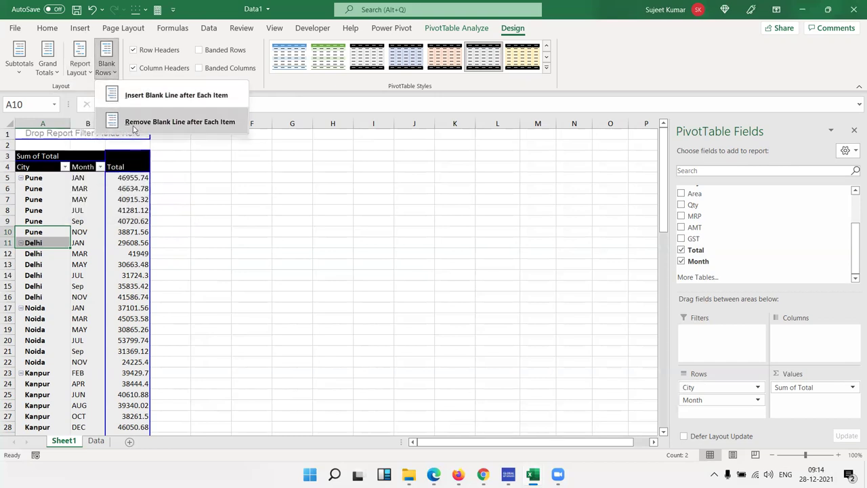
{"action": "left_click", "coordinate": [138, 95]}
{"action": "left_click_drag", "start_coordinate": [42, 243], "coordinate": [129, 243]}
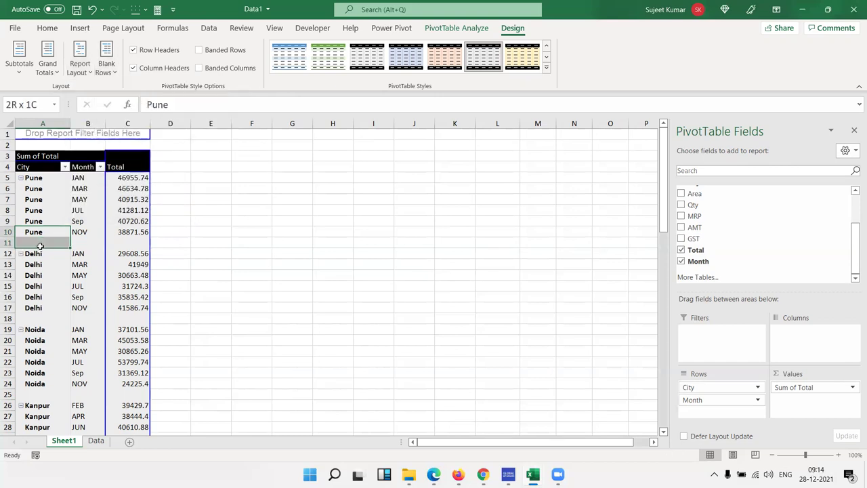
{"action": "left_click", "coordinate": [107, 65]}
{"action": "left_click", "coordinate": [126, 122]}
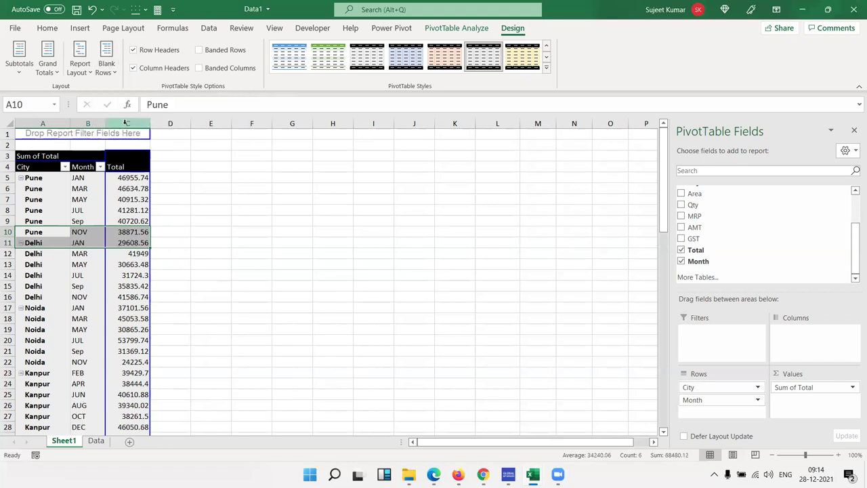
Switch the report layout to Do Not Repeat Item Labels.
{"action": "left_click", "coordinate": [80, 64]}
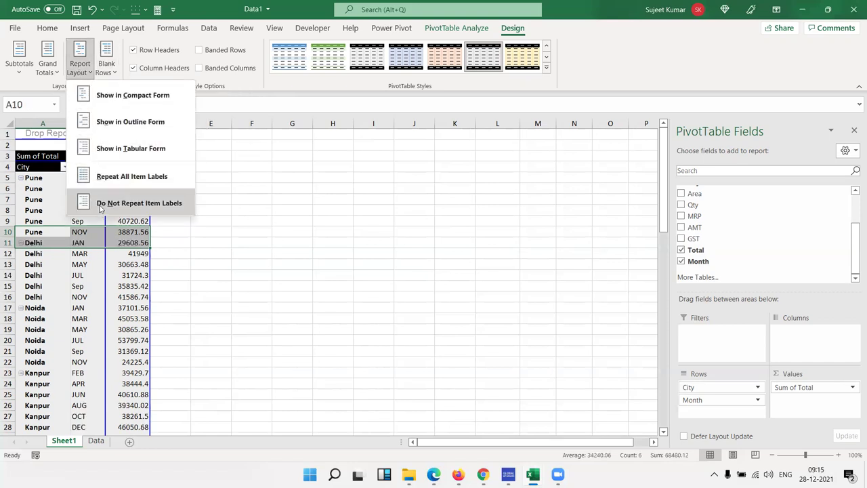
{"action": "left_click", "coordinate": [100, 209]}
{"action": "left_click_drag", "start_coordinate": [55, 248], "coordinate": [52, 178]}
Enable 'Merge and center cells with labels' in PivotTable Options and apply it.
{"action": "left_click", "coordinate": [87, 194]}
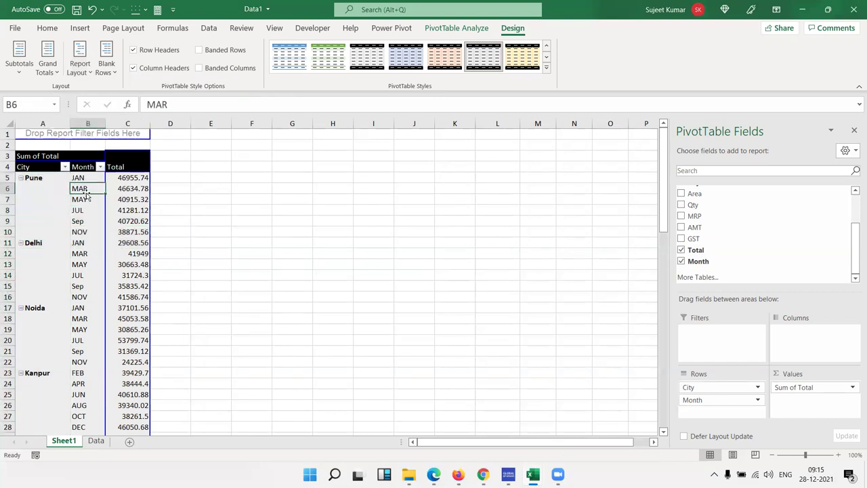
{"action": "right_click", "coordinate": [86, 189]}
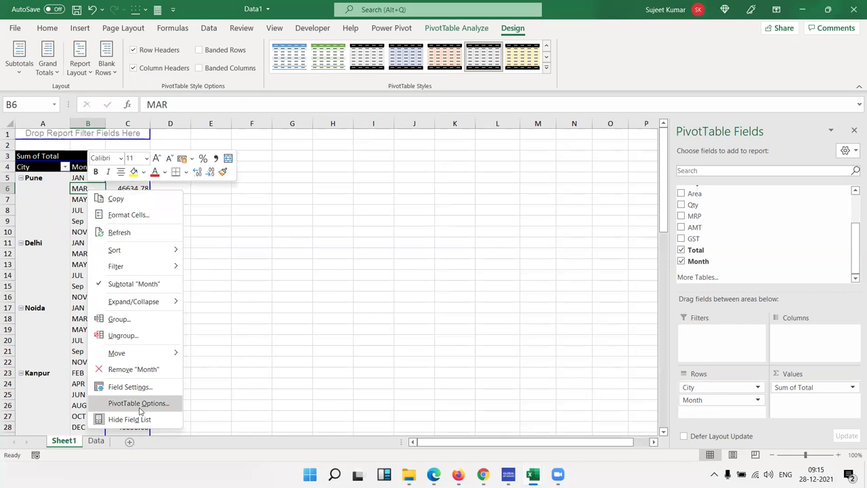
{"action": "left_click", "coordinate": [139, 403]}
{"action": "left_click_drag", "start_coordinate": [130, 175], "coordinate": [257, 175]}
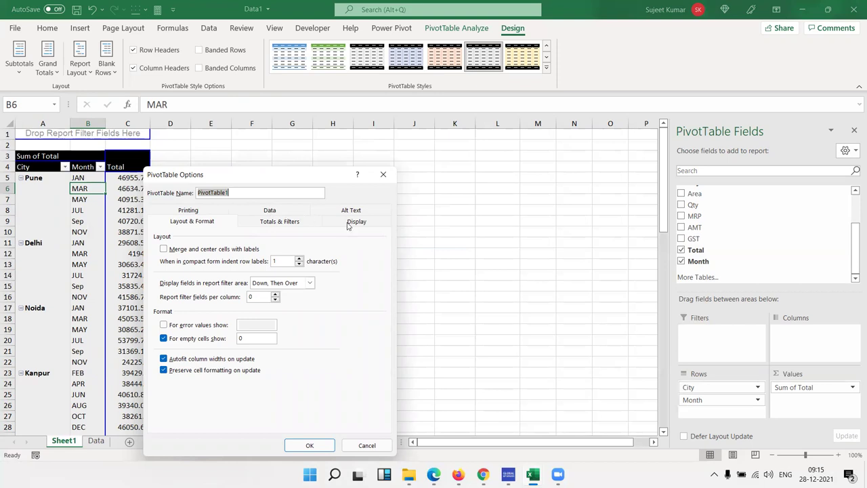
{"action": "left_click", "coordinate": [212, 250]}
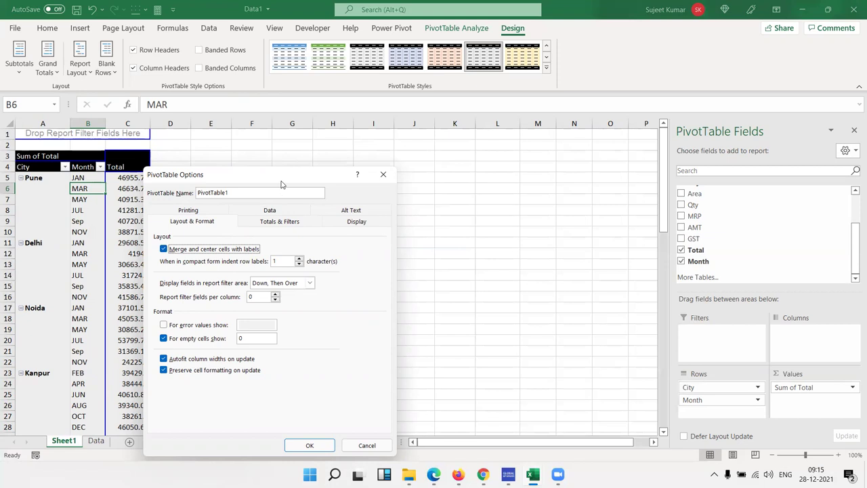
{"action": "left_click_drag", "start_coordinate": [237, 174], "coordinate": [295, 104]}
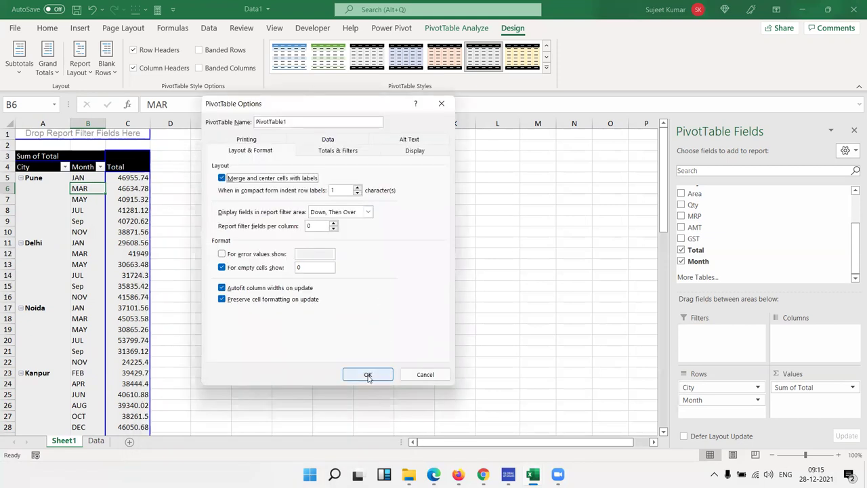
{"action": "left_click", "coordinate": [368, 374]}
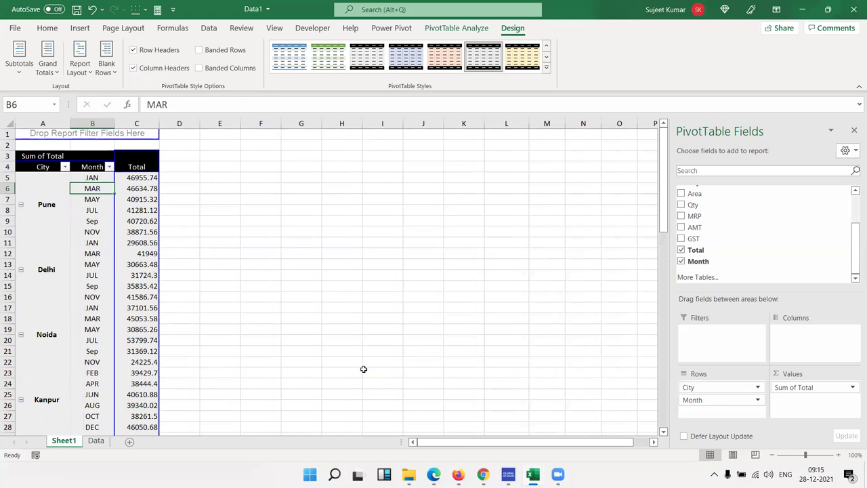
{"action": "left_click", "coordinate": [229, 70]}
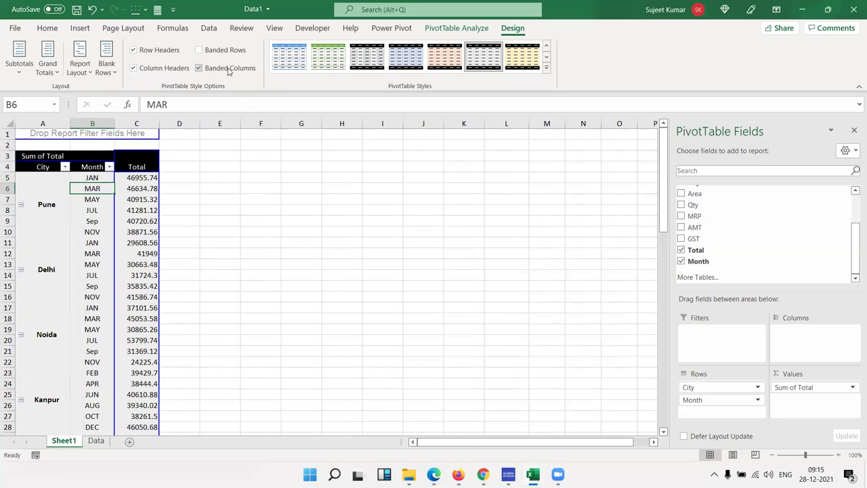
{"action": "left_click", "coordinate": [229, 71]}
{"action": "left_click", "coordinate": [141, 210]}
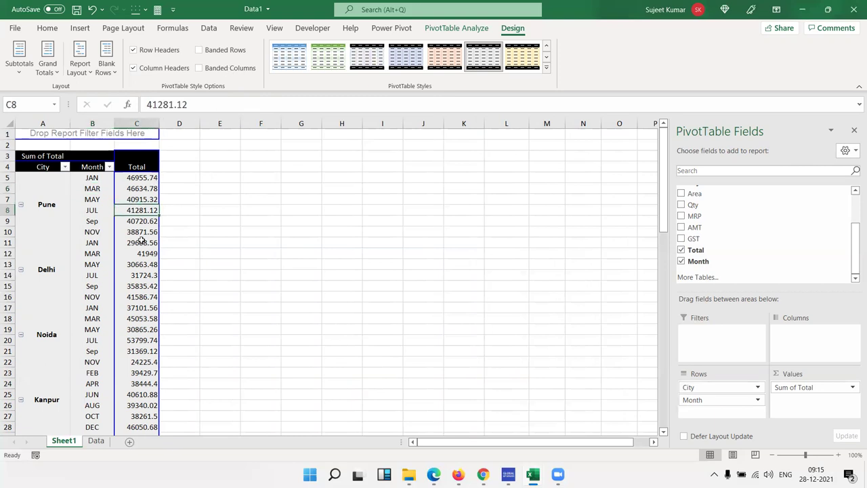
{"action": "mouse_move", "coordinate": [147, 249]}
{"action": "left_click", "coordinate": [147, 256]}
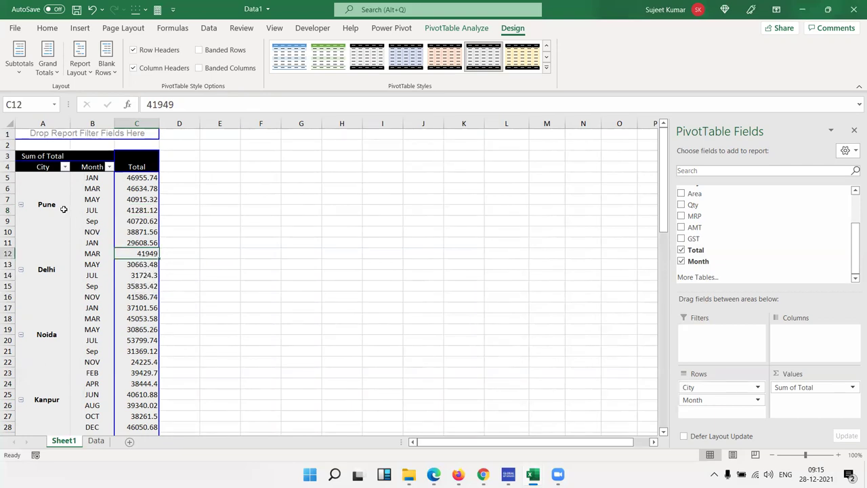
Drill into Delhi's MAR value 41949 and select the 13 detail records.
{"action": "mouse_move", "coordinate": [140, 254]}
{"action": "double_click", "coordinate": [151, 256]}
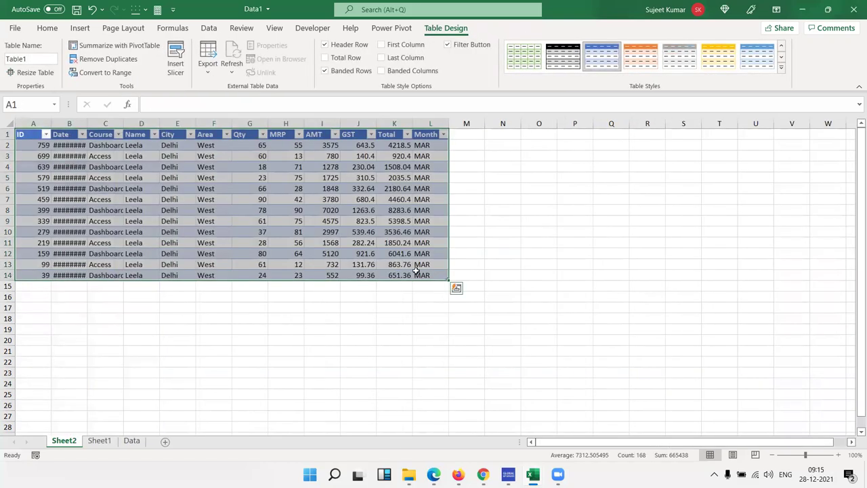
{"action": "left_click_drag", "start_coordinate": [421, 275], "coordinate": [6, 141]}
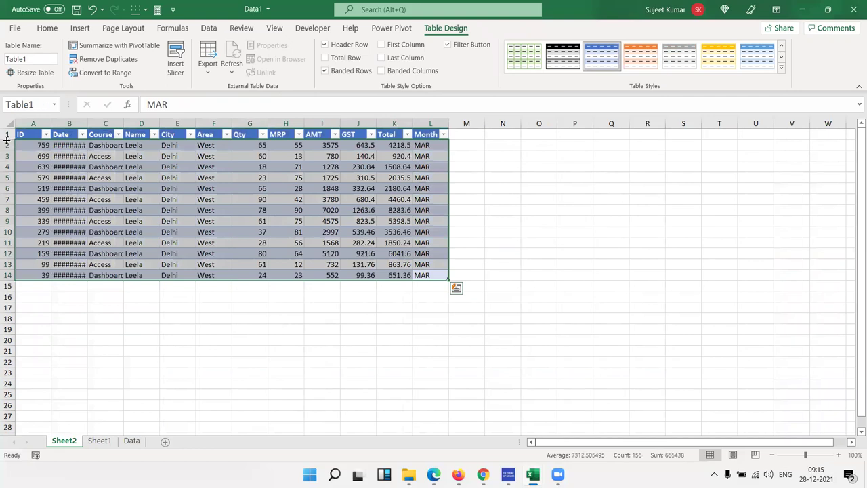